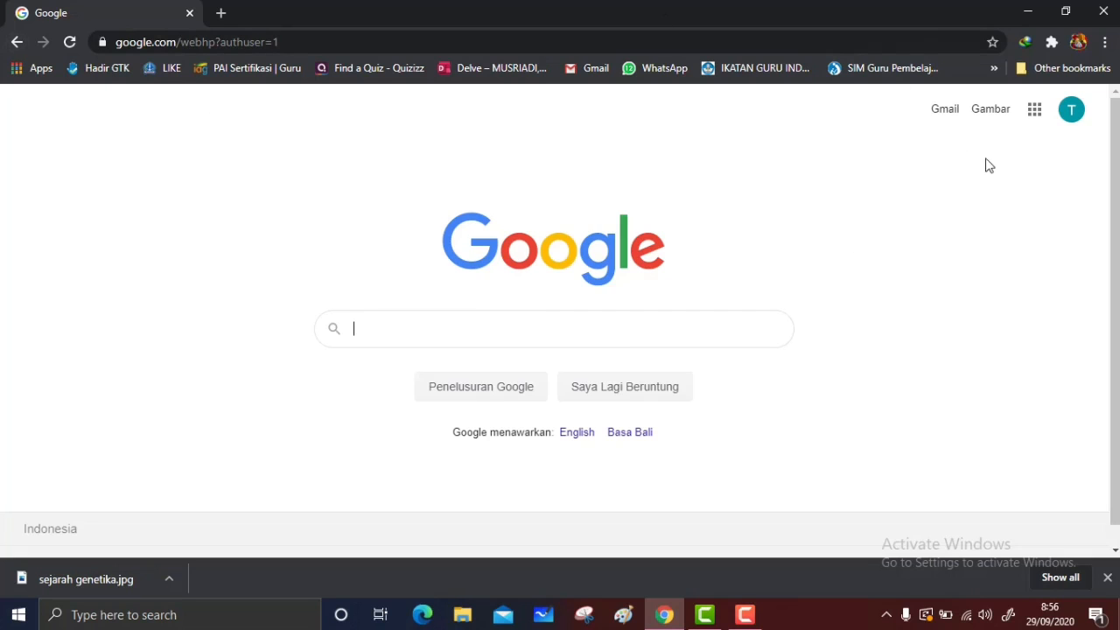
# - Open Google Classroom from the Google apps and continue with the account offered
pyautogui.click(1034, 109)
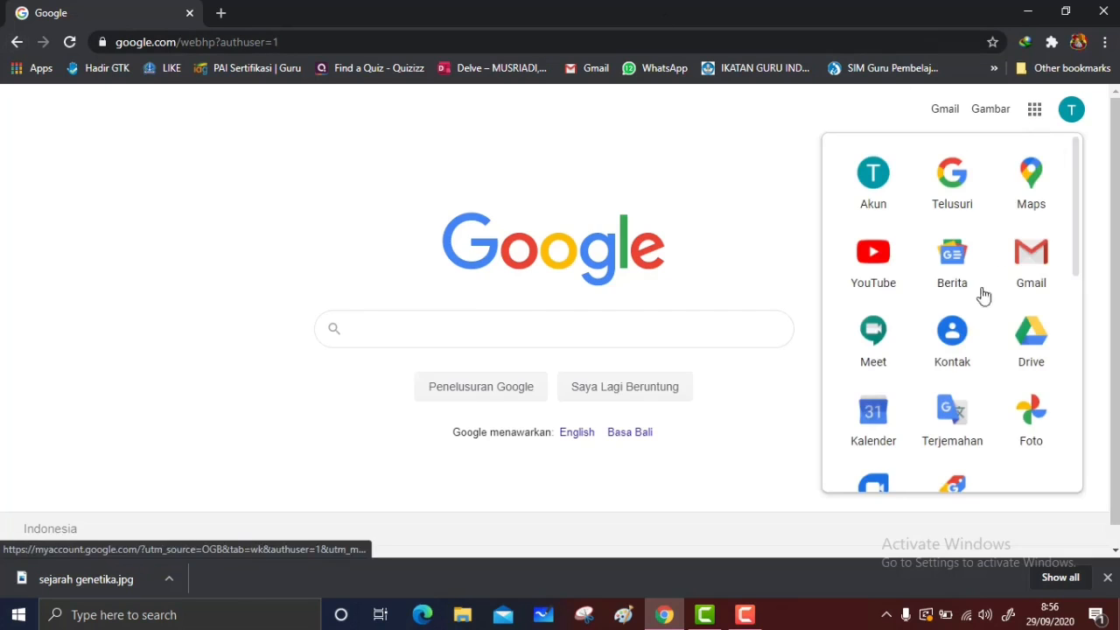
pyautogui.scroll(-2, 983, 297)
pyautogui.scroll(-2, 969, 393)
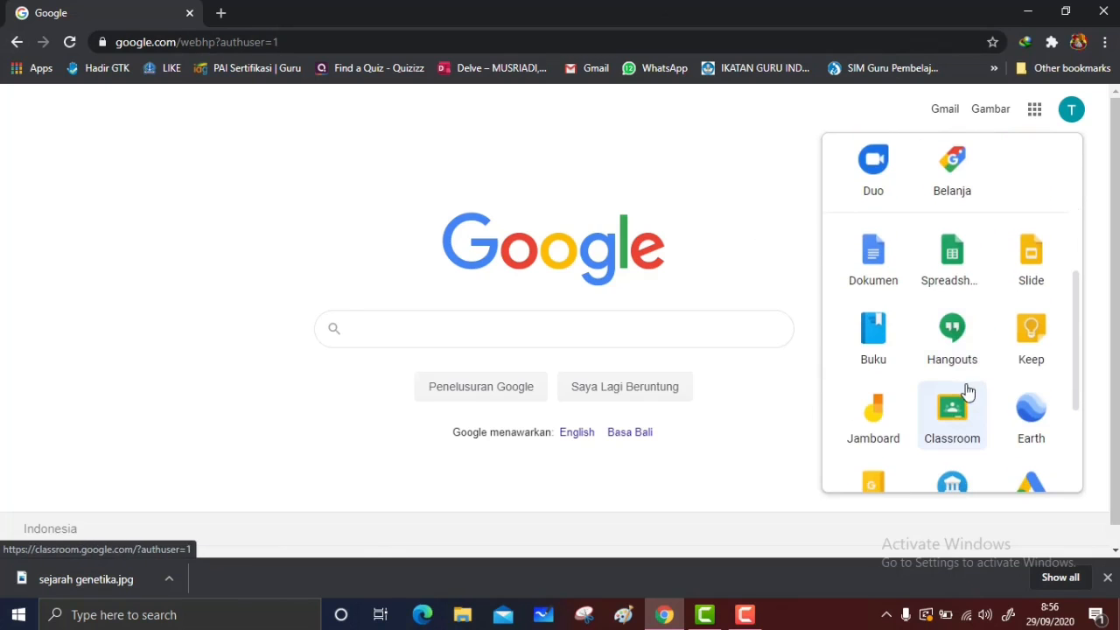
pyautogui.click(958, 411)
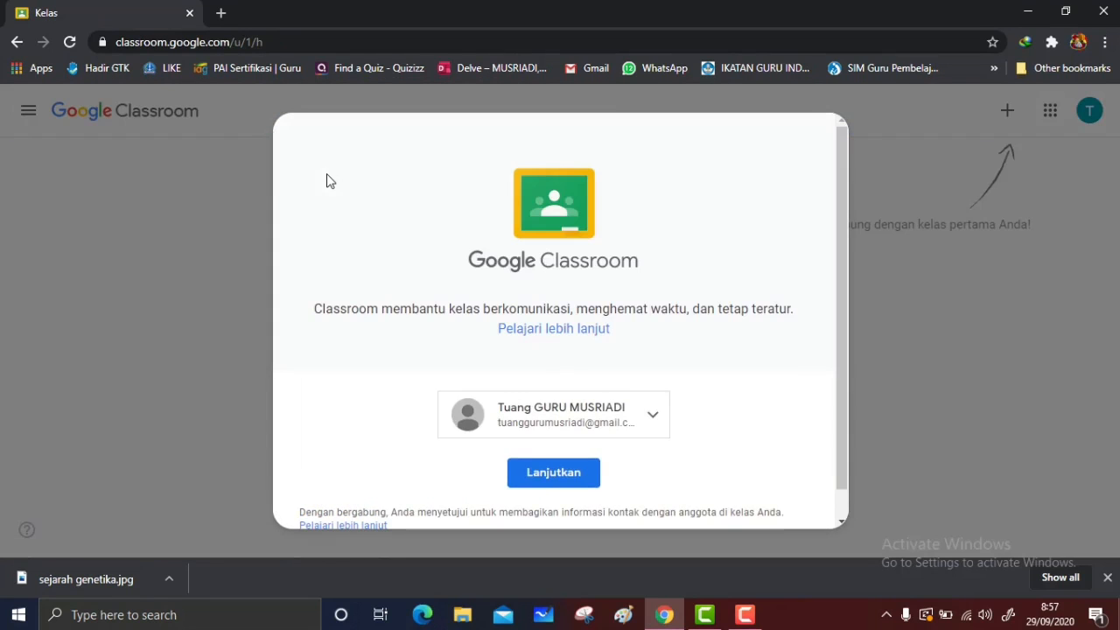
pyautogui.click(563, 483)
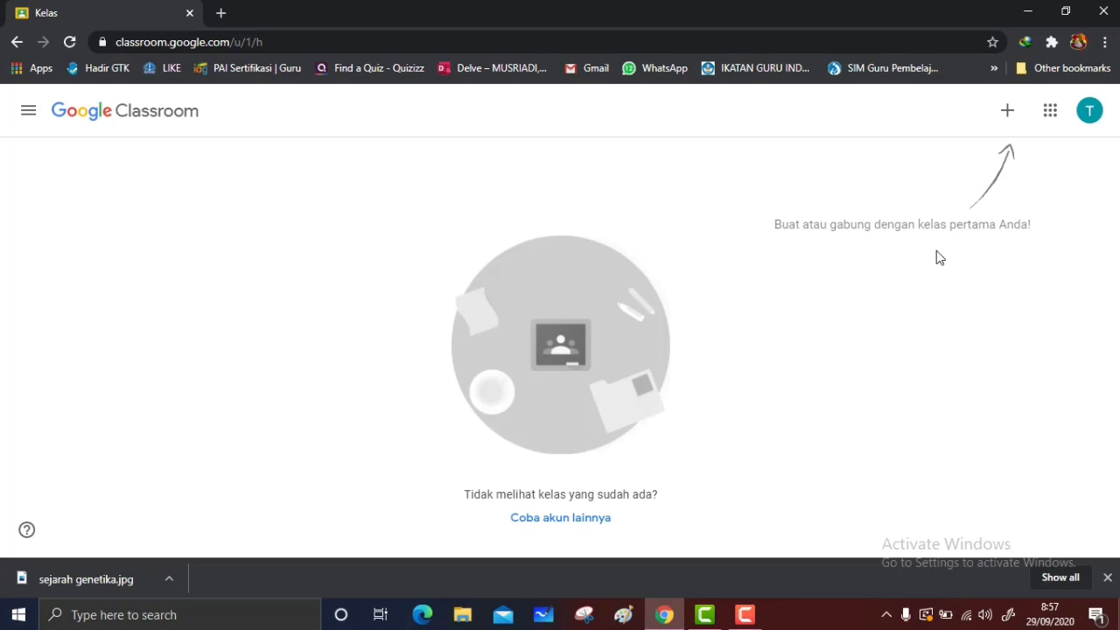
# - Start creating a class and accept the notice about using Classroom at a school with students
pyautogui.click(1005, 113)
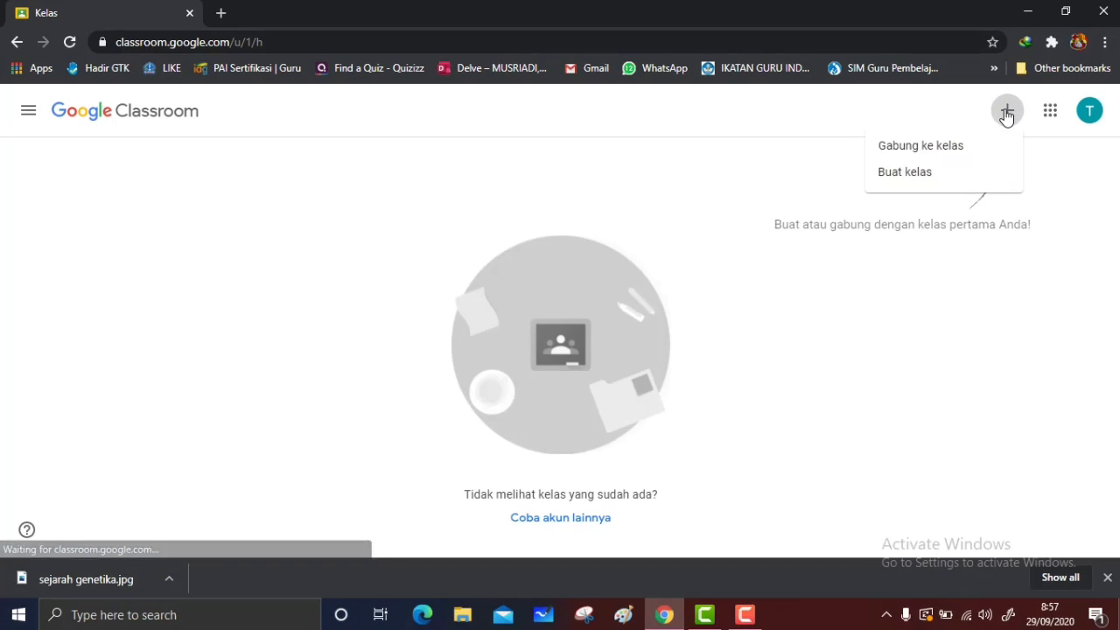
pyautogui.click(903, 181)
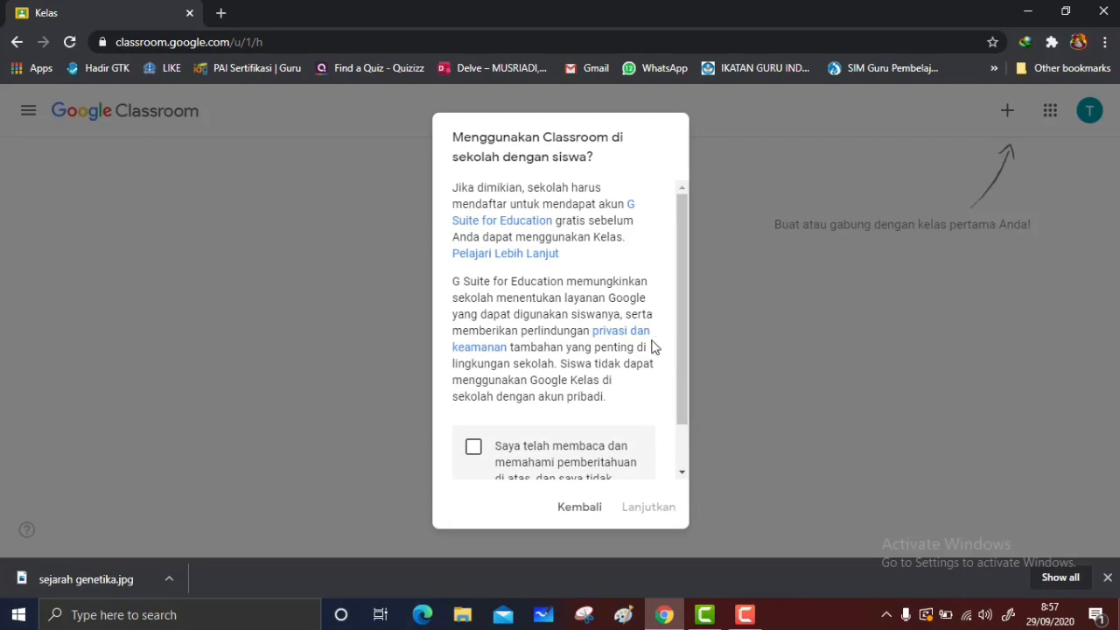
pyautogui.scroll(-1, 567, 297)
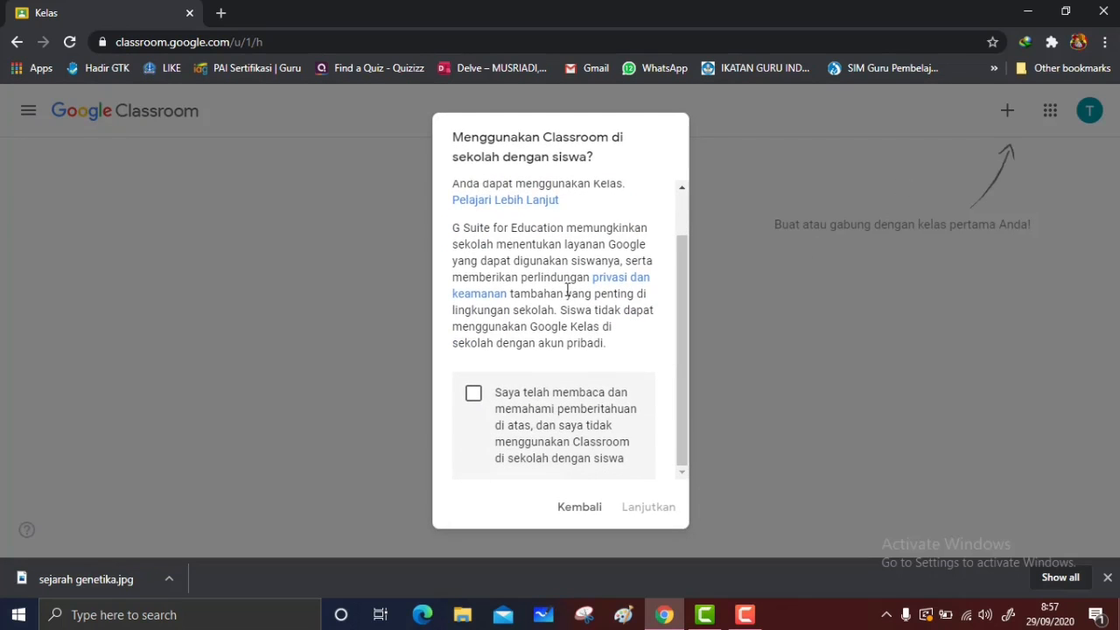
pyautogui.click(474, 395)
pyautogui.click(636, 512)
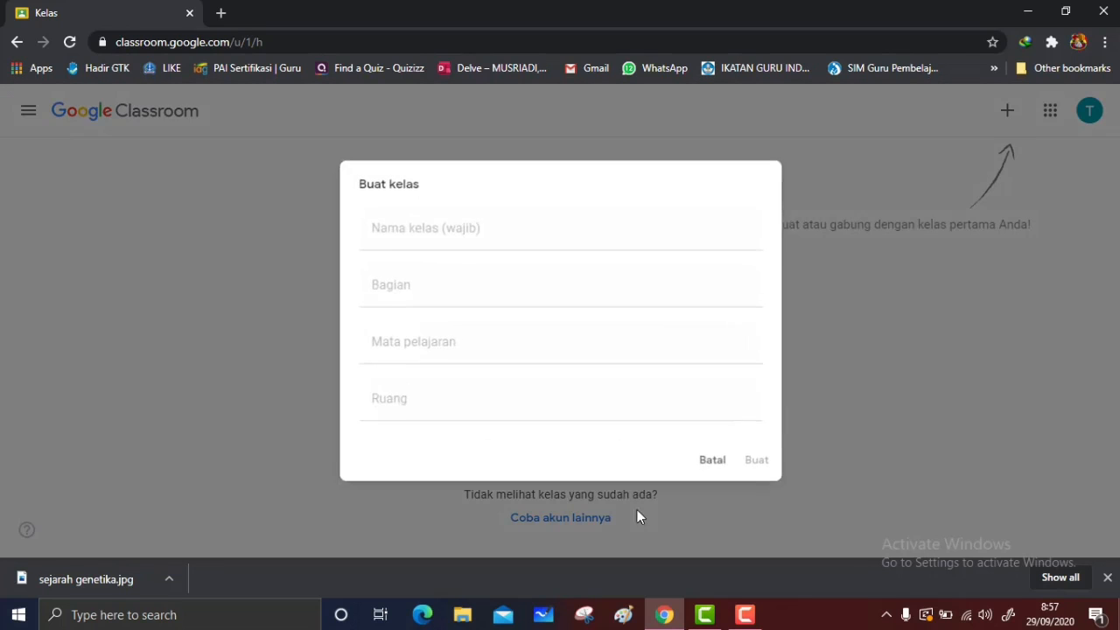
# - Name the class KELAS 9 A, with IPA as the subject and 9A as the section
pyautogui.click(402, 224)
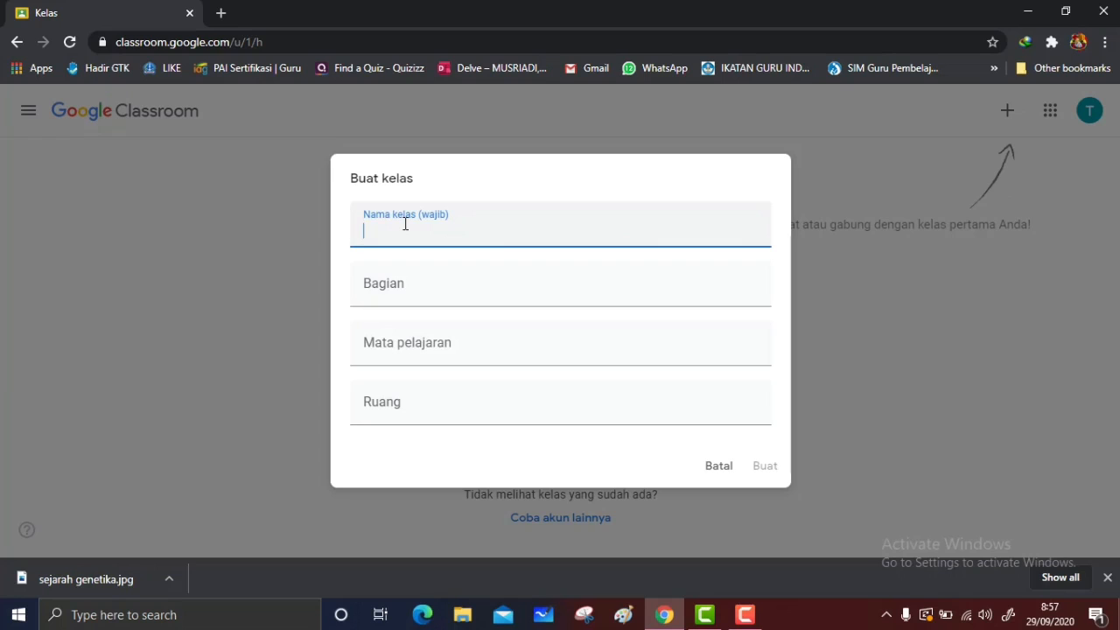
pyautogui.write('KELAS 9 A')
pyautogui.click(435, 346)
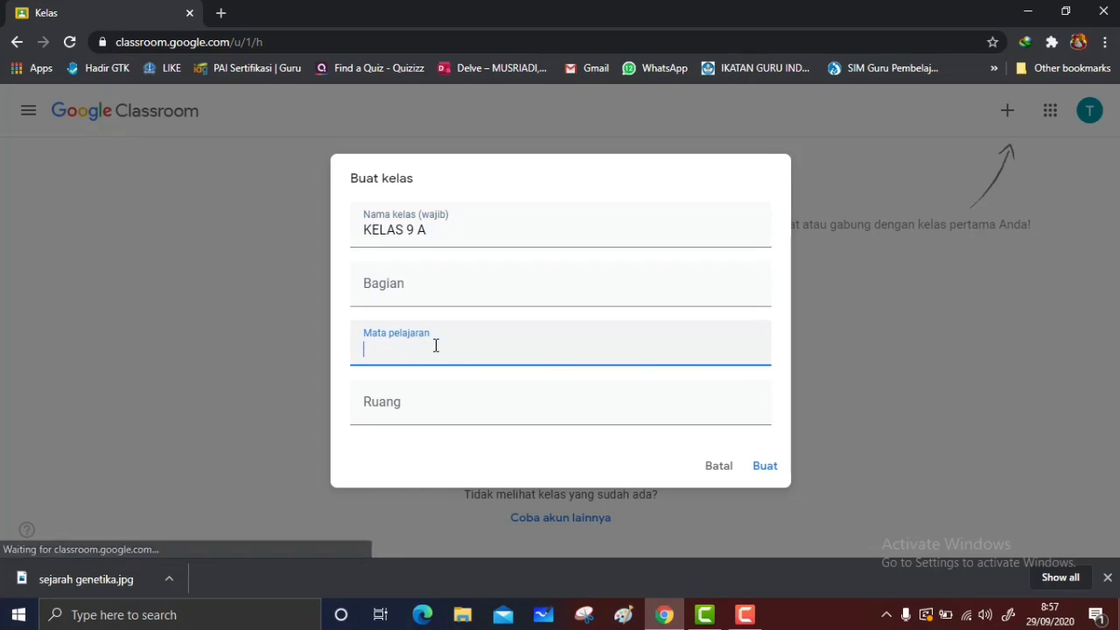
pyautogui.write('IPA')
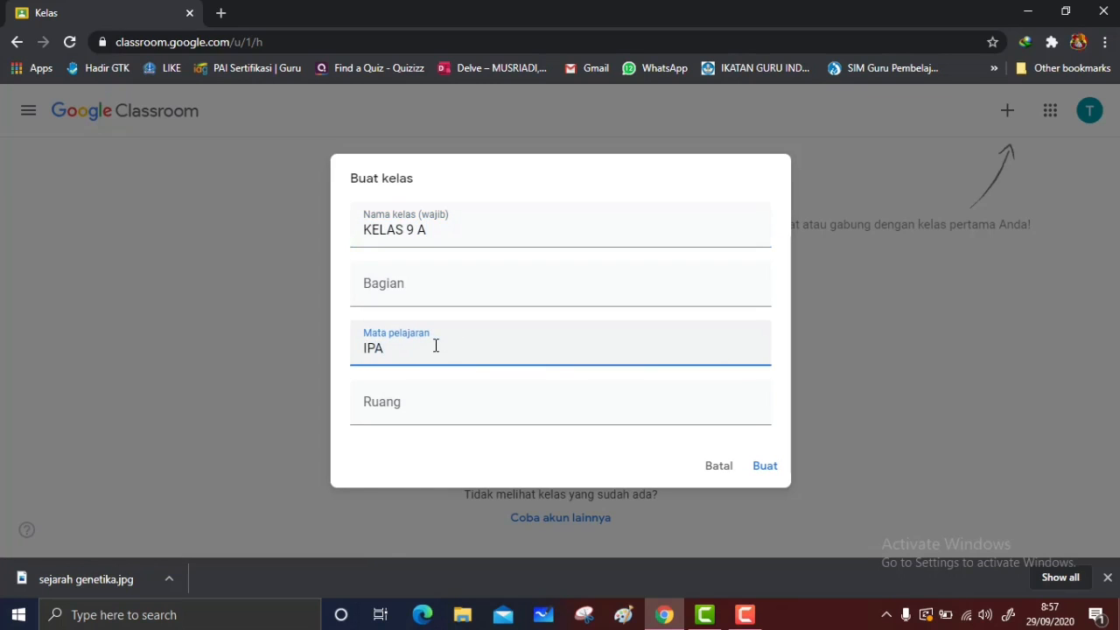
pyautogui.click(385, 291)
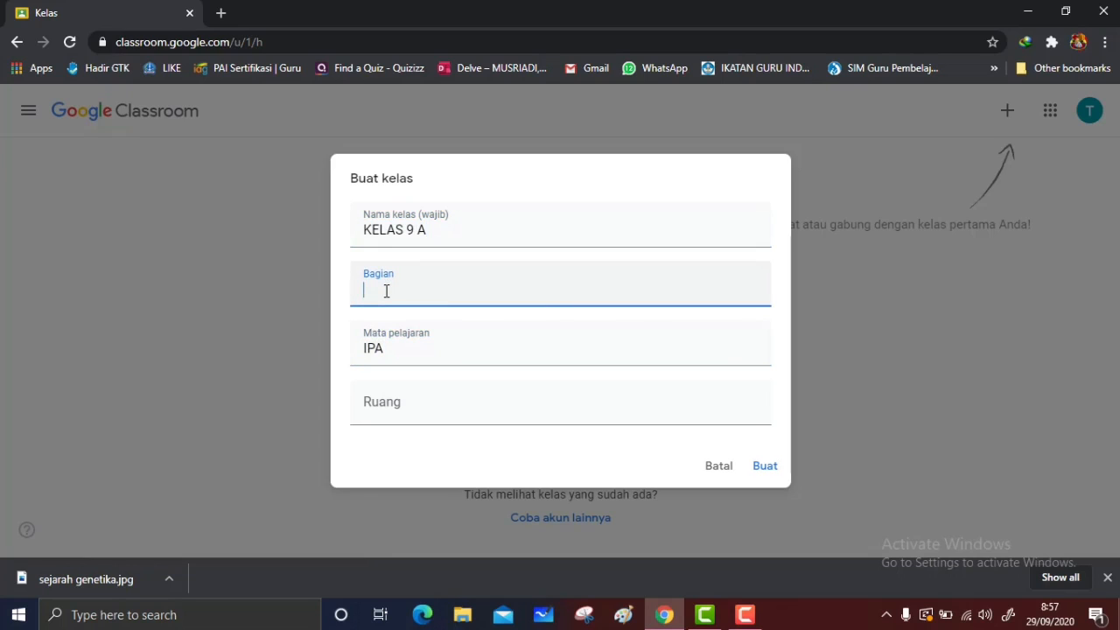
pyautogui.write('9A')
# - Set the room to IX A, create the class and dismiss the tip about inviting students
pyautogui.click(454, 396)
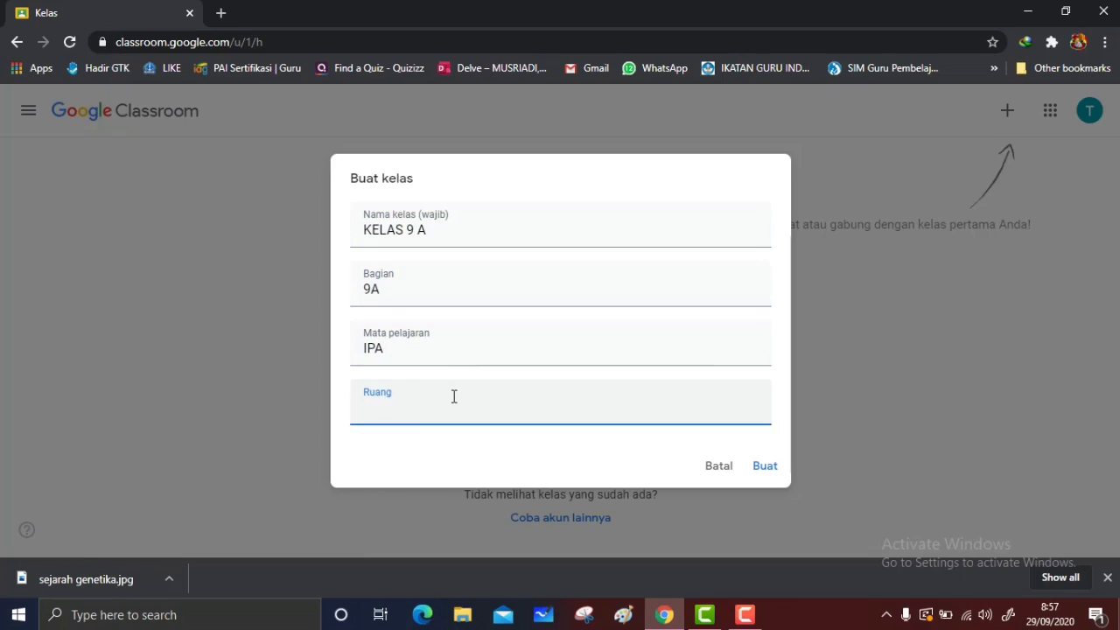
pyautogui.write('9A')
pyautogui.press('BackSpace')
pyautogui.press('BackSpace')
pyautogui.write('IX A')
pyautogui.click(764, 467)
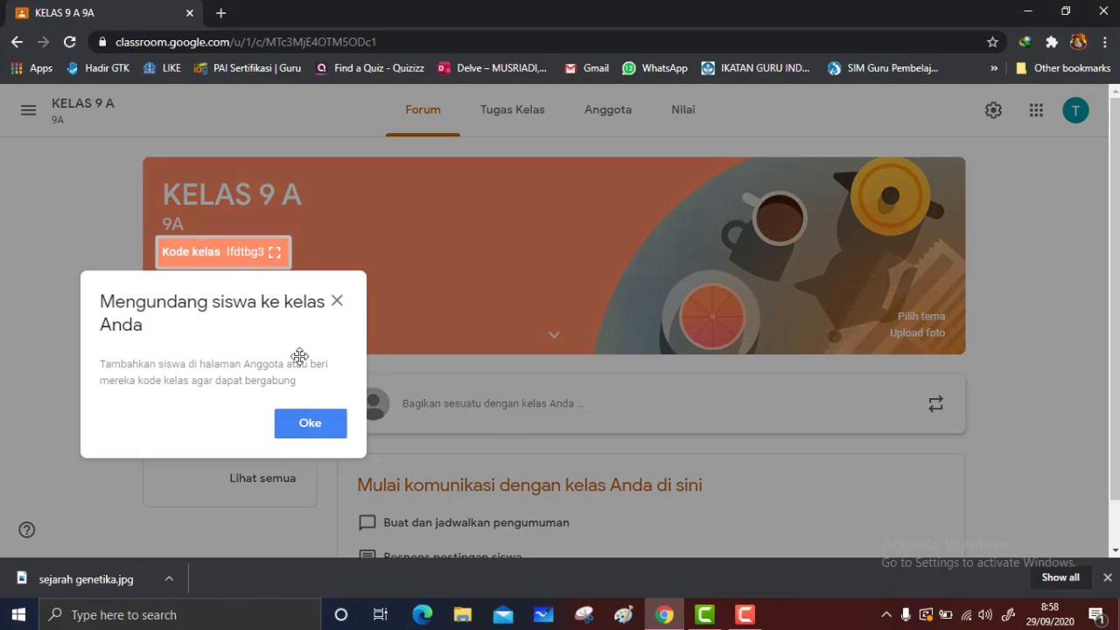
pyautogui.click(310, 424)
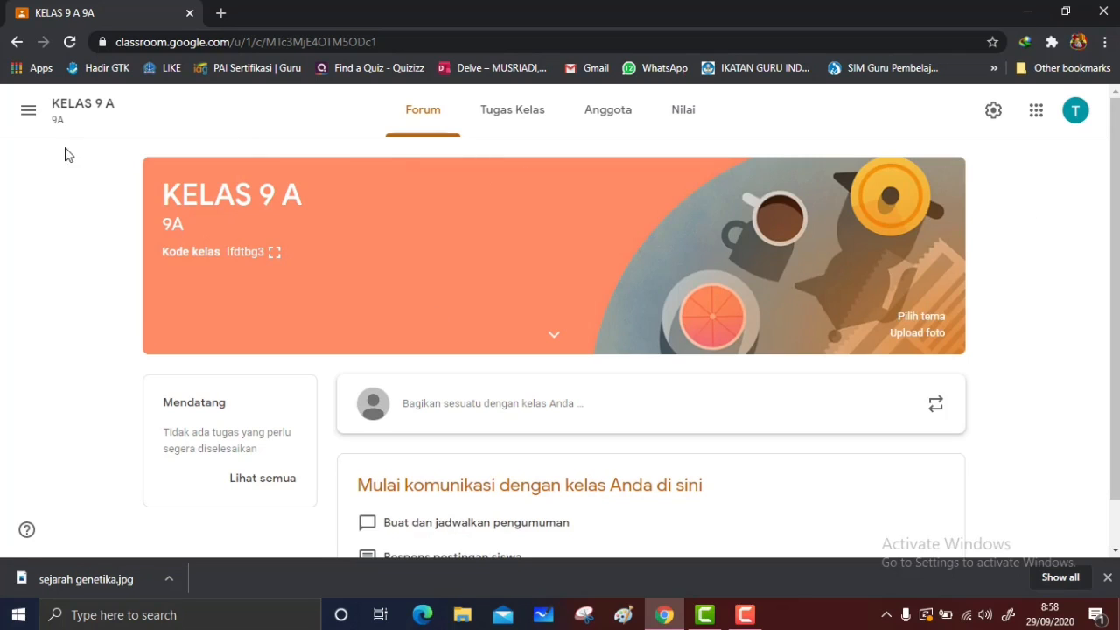
pyautogui.click(1033, 121)
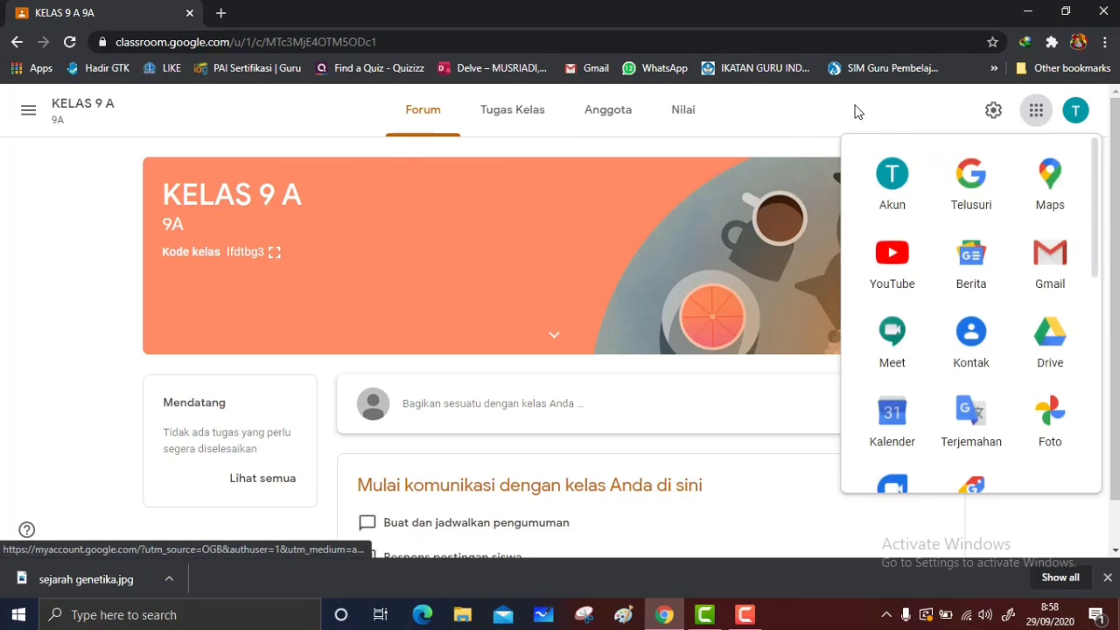
pyautogui.click(857, 112)
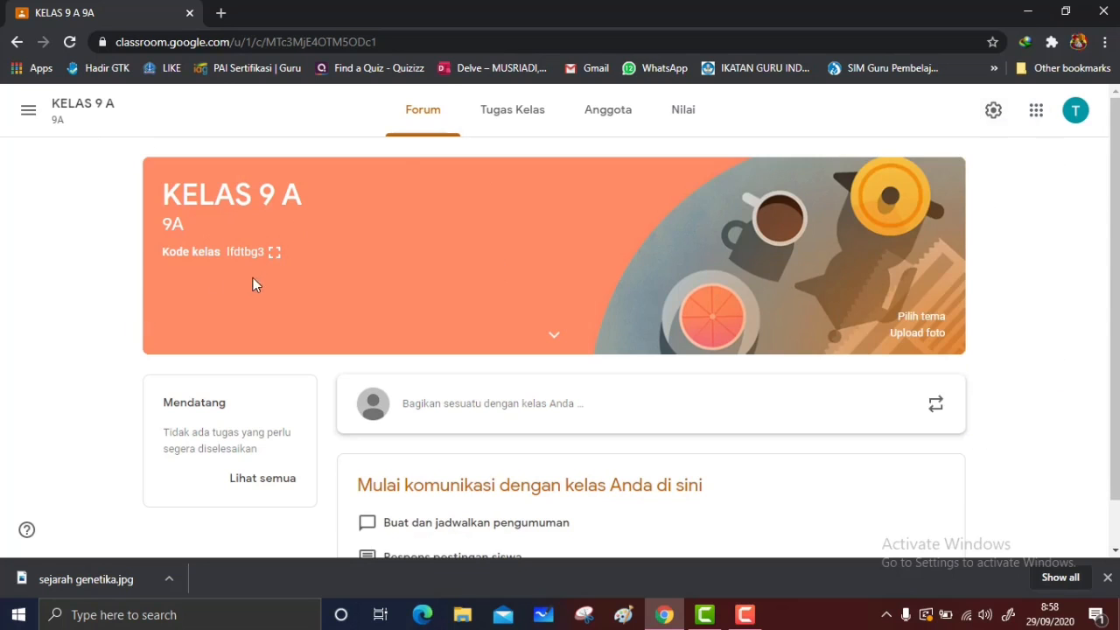
pyautogui.scroll(-1, 134, 271)
pyautogui.scroll(1, 134, 273)
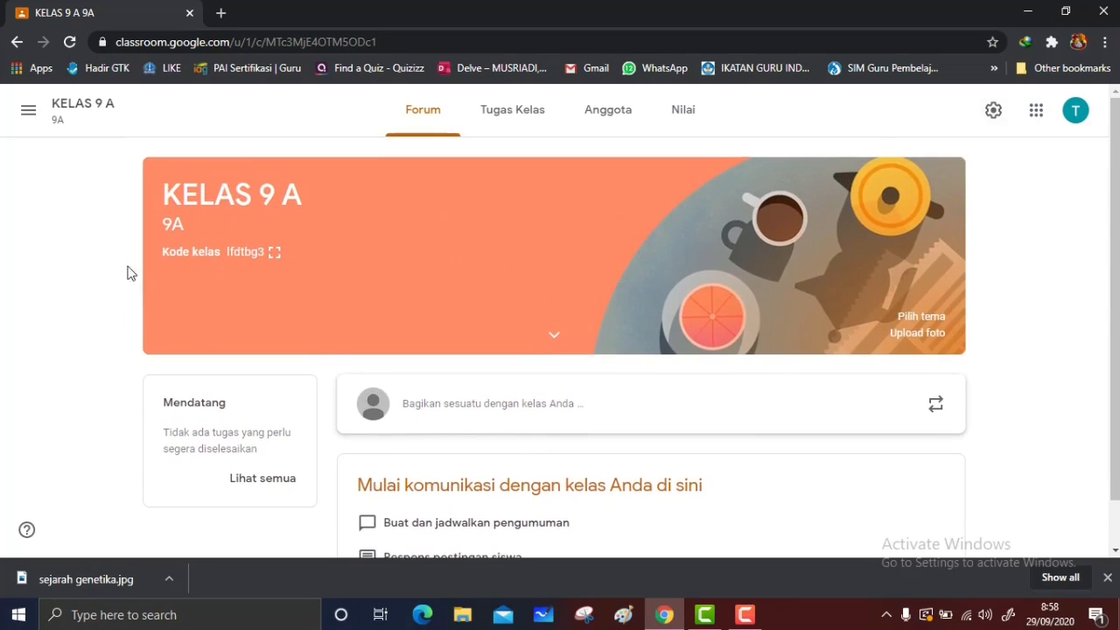
pyautogui.click(31, 114)
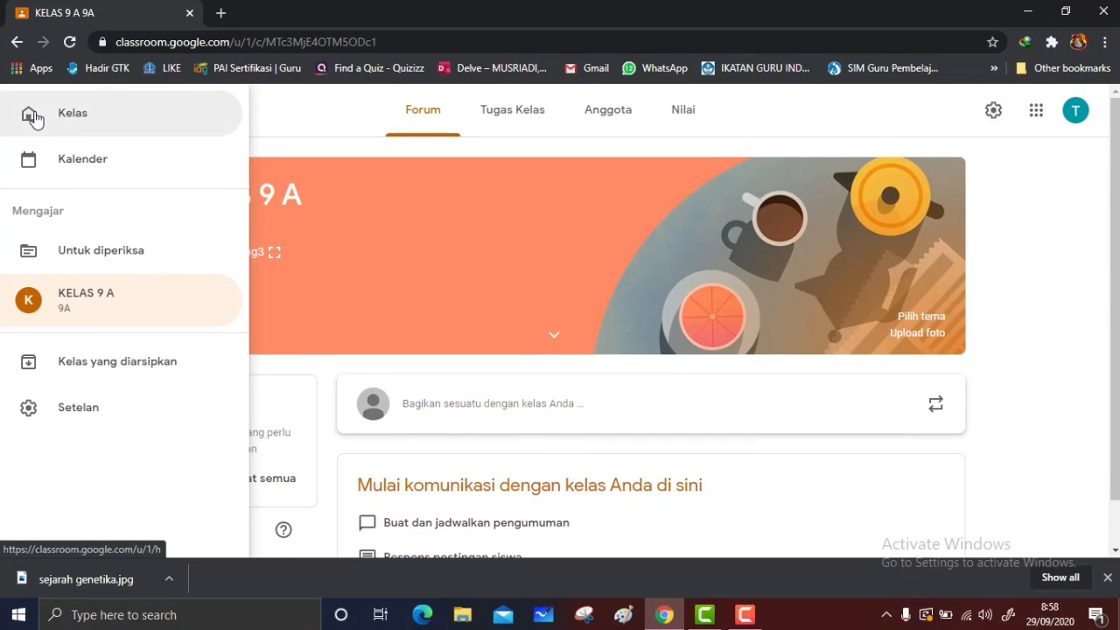
pyautogui.click(329, 131)
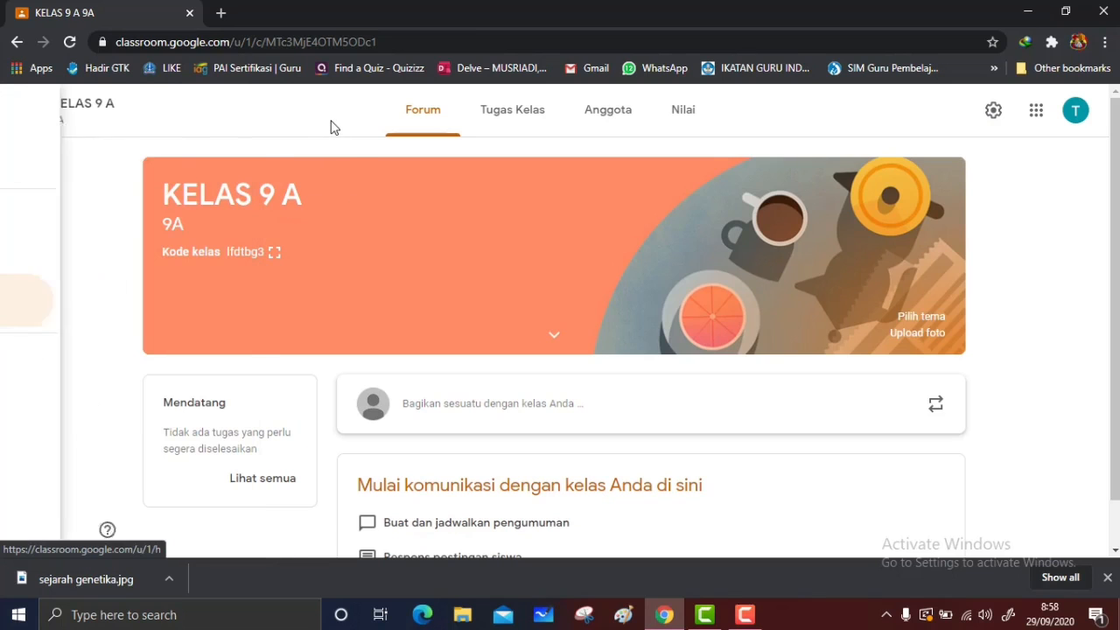
pyautogui.click(1033, 112)
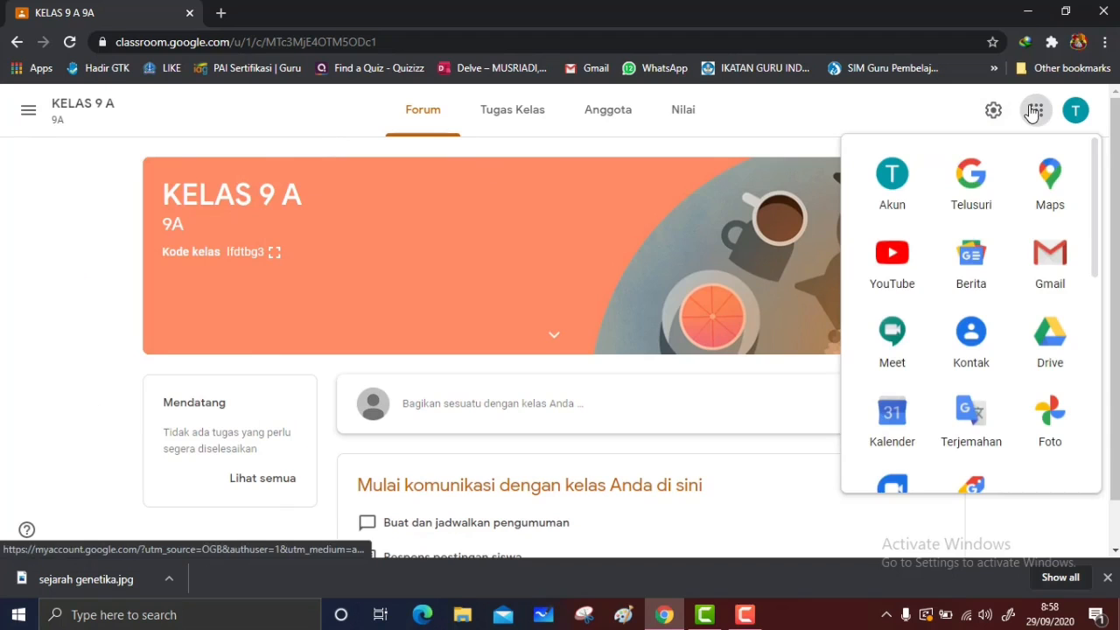
pyautogui.click(26, 247)
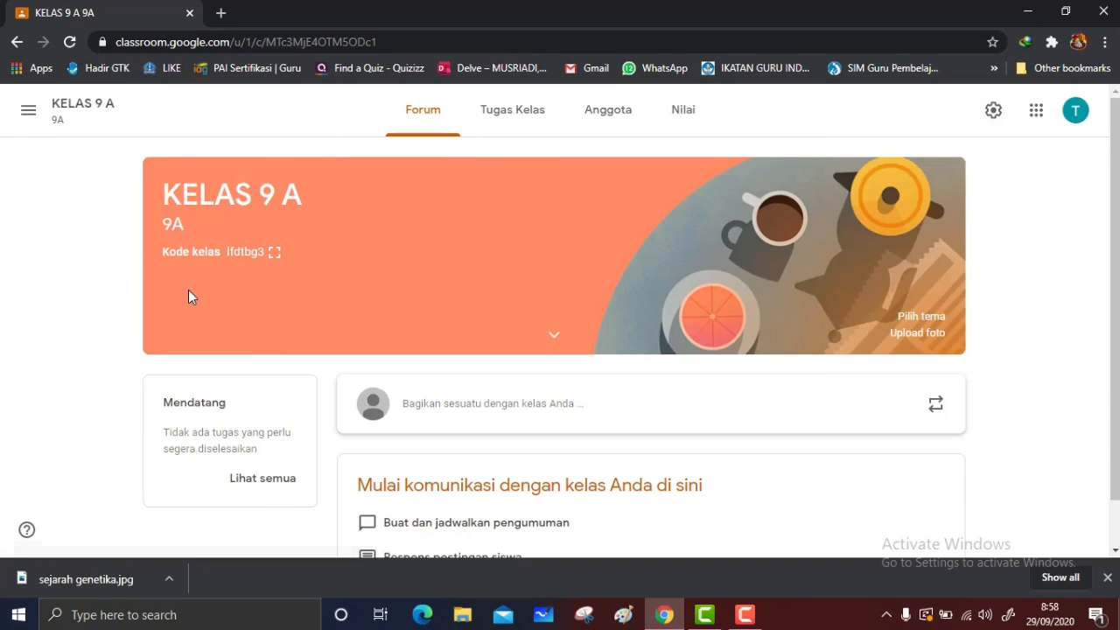
pyautogui.scroll(-1, 188, 292)
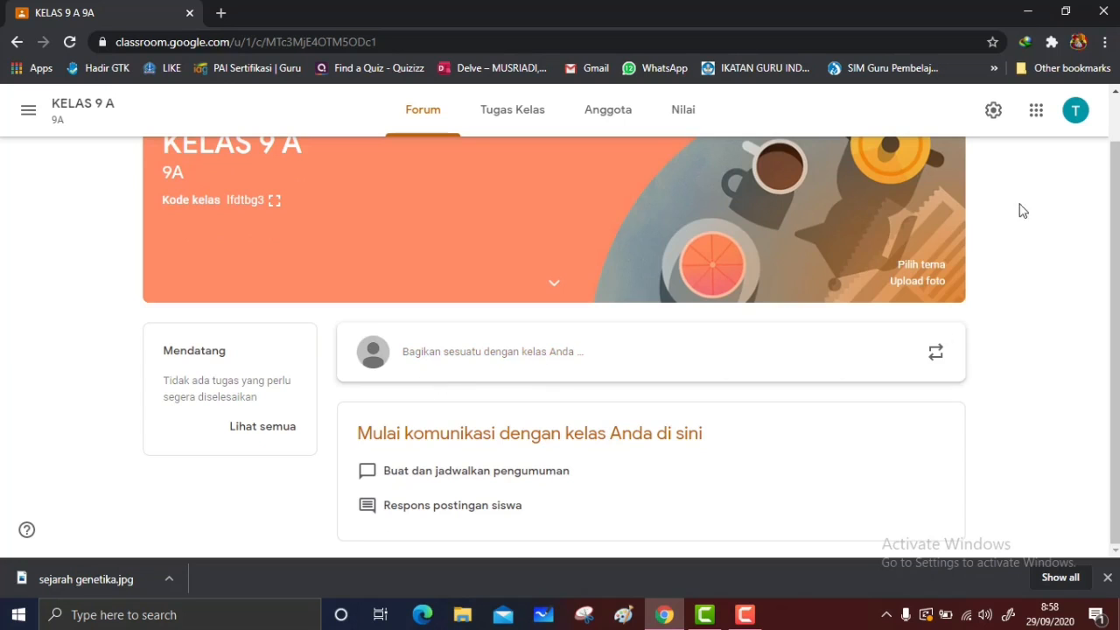
pyautogui.scroll(1, 974, 222)
# - Return to the class list and start creating another class, accepting the school-use notice
pyautogui.click(29, 111)
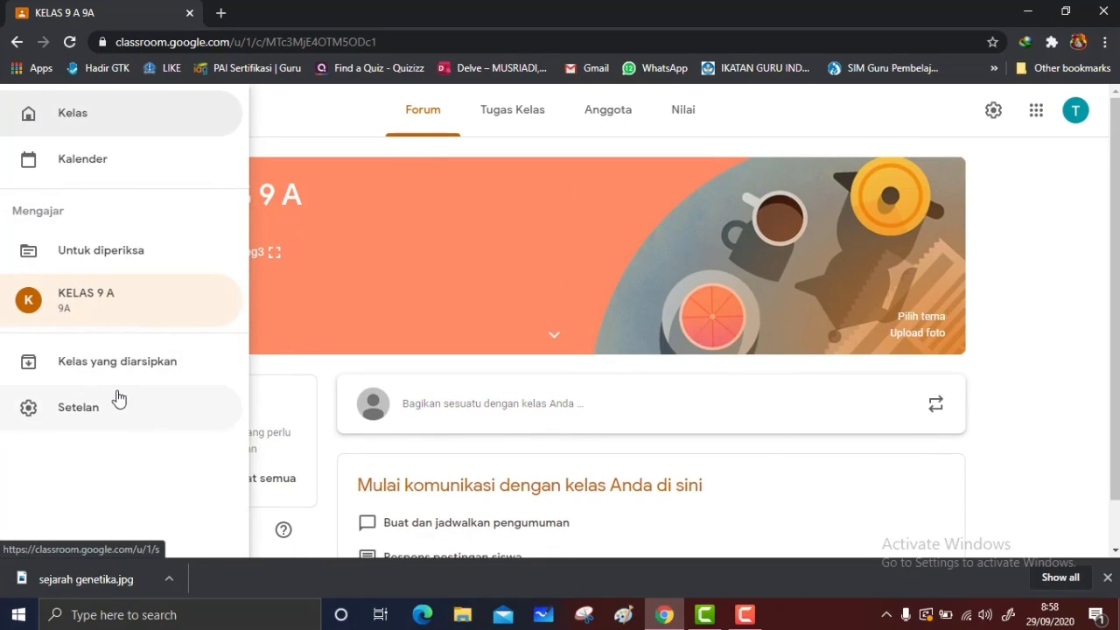
pyautogui.click(83, 113)
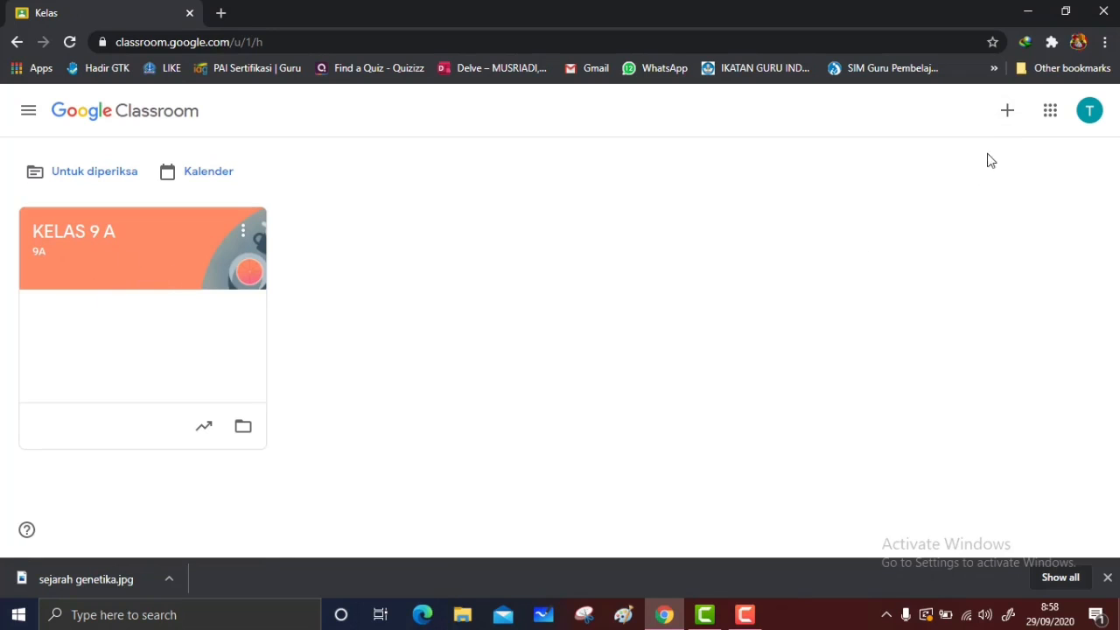
pyautogui.click(1006, 114)
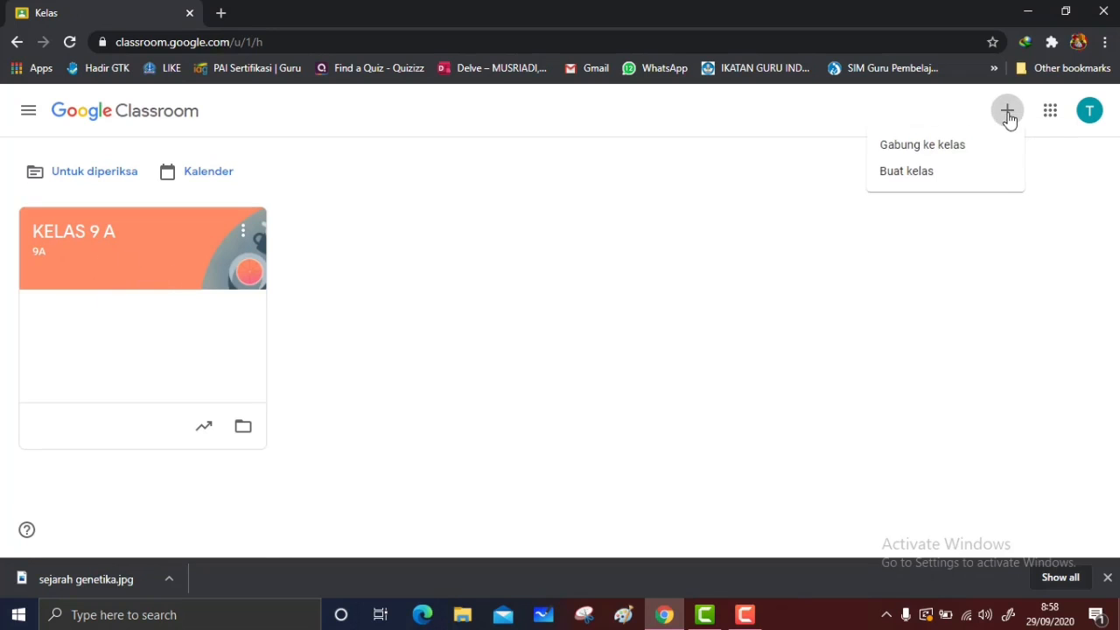
pyautogui.click(919, 184)
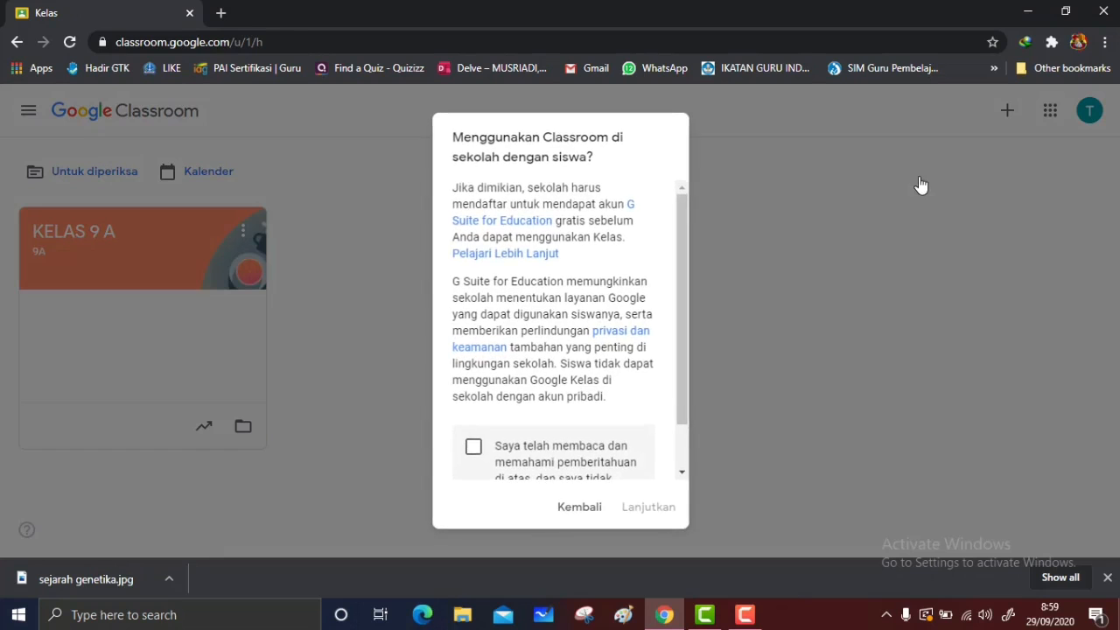
pyautogui.click(485, 458)
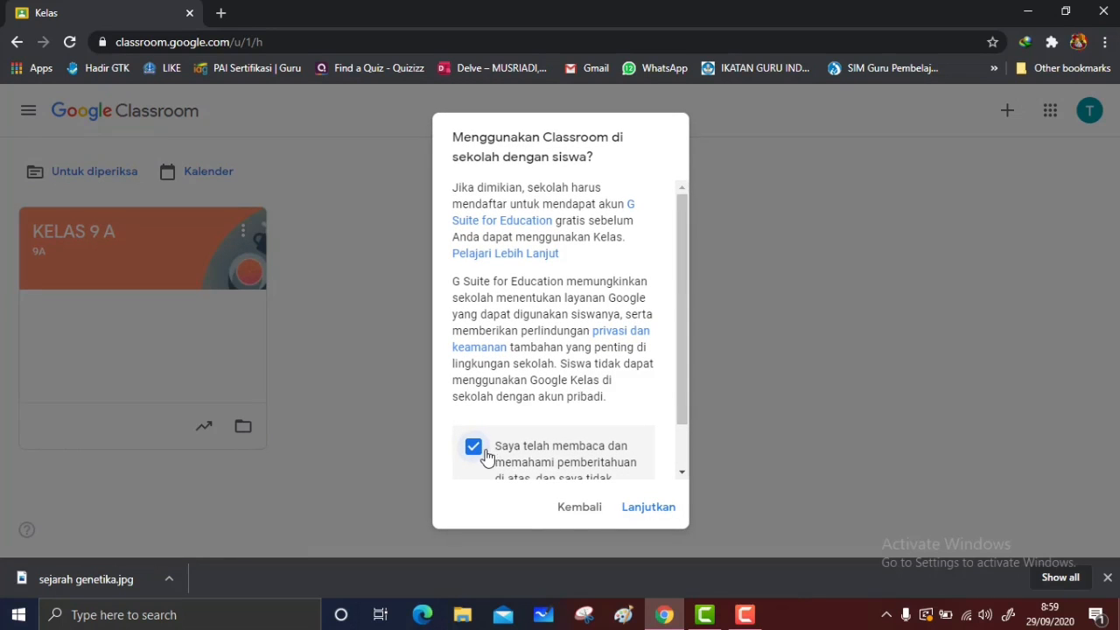
pyautogui.click(654, 511)
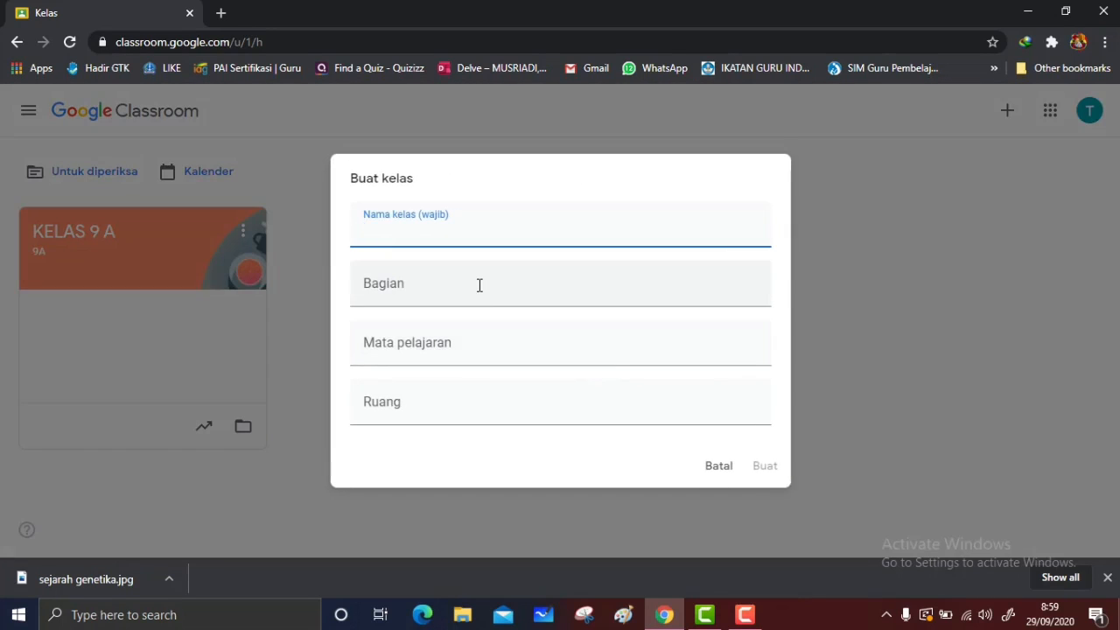
# - Name the class KELAS 9B and set its section to 9B
pyautogui.write('9')
pyautogui.press('BackSpace')
pyautogui.write('KELAS')
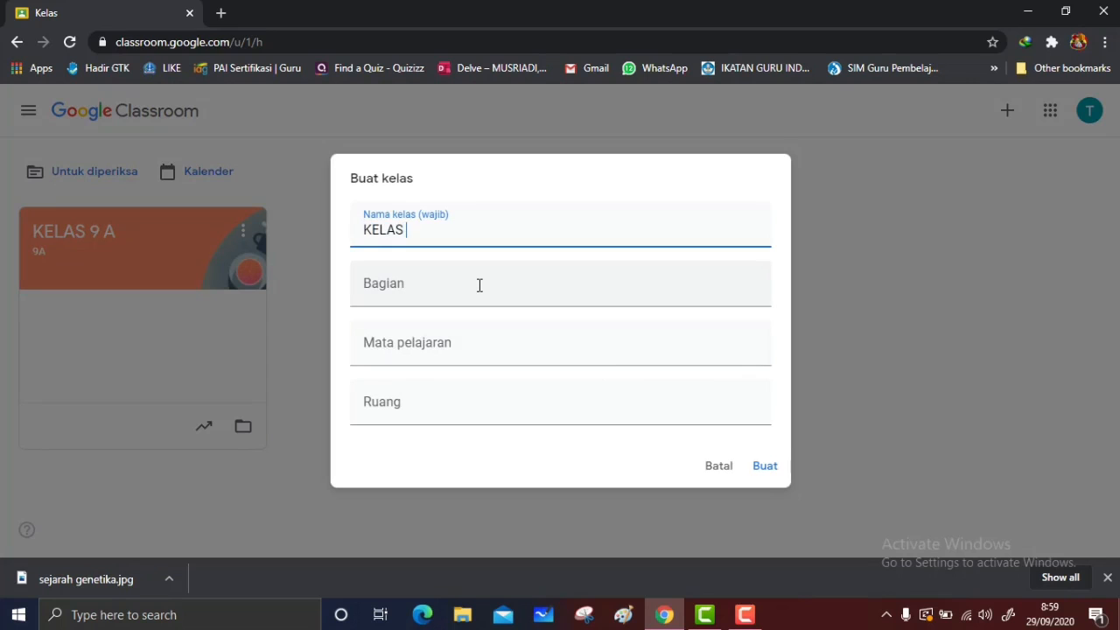
pyautogui.write(' 9B')
pyautogui.click(404, 286)
pyautogui.write('9B')
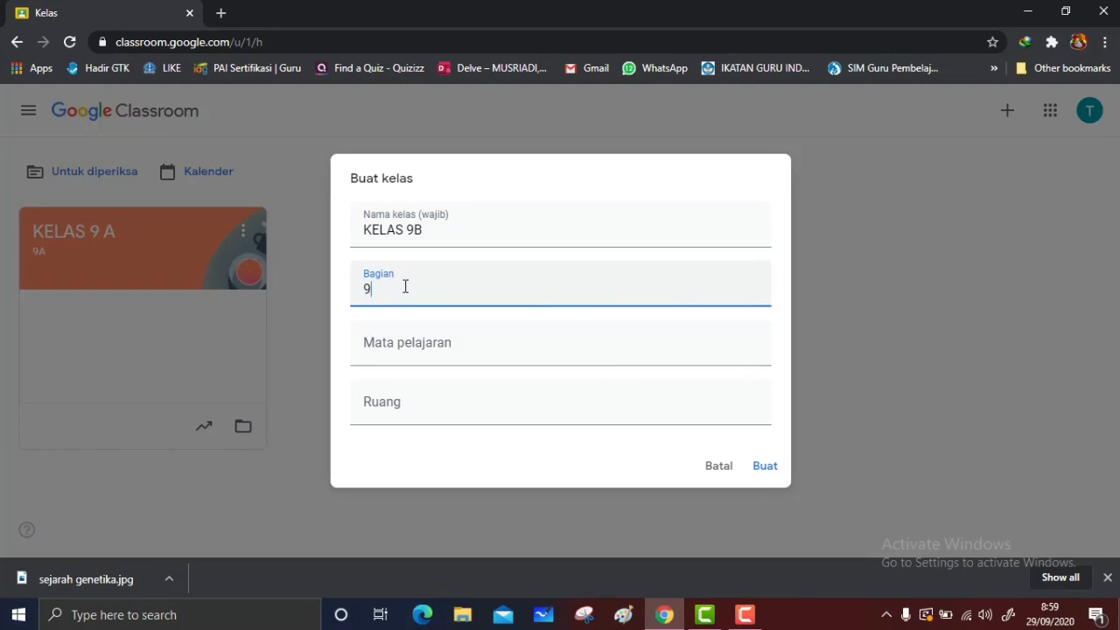
# - Set the room to IXB and the subject to IPA, create the class and dismiss the introductory tips
pyautogui.click(425, 404)
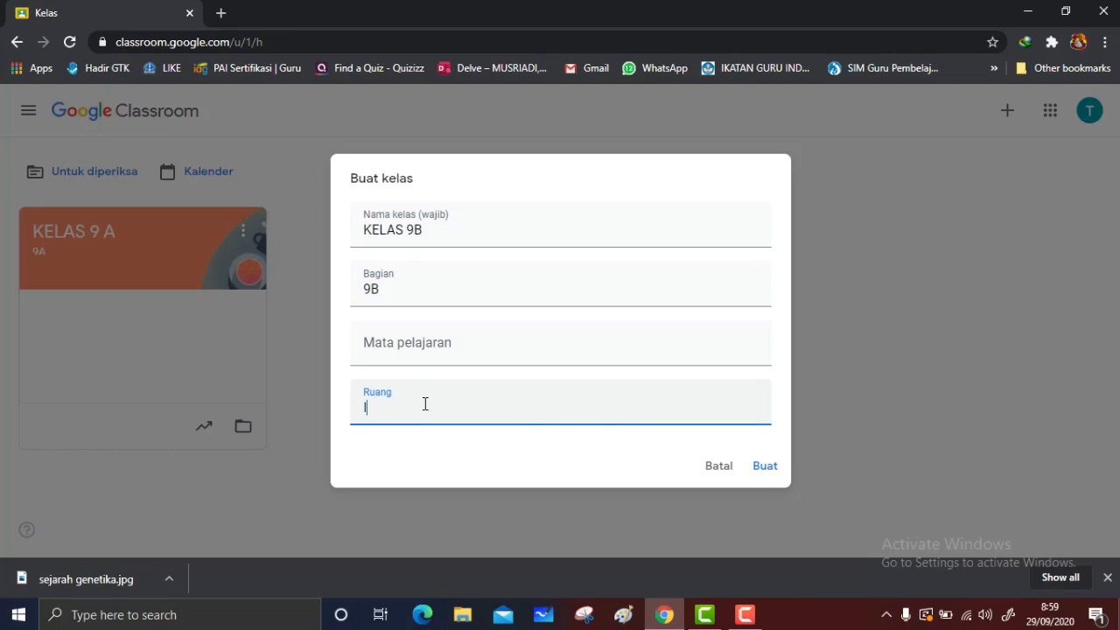
pyautogui.write('IXB')
pyautogui.click(405, 346)
pyautogui.write('IPA')
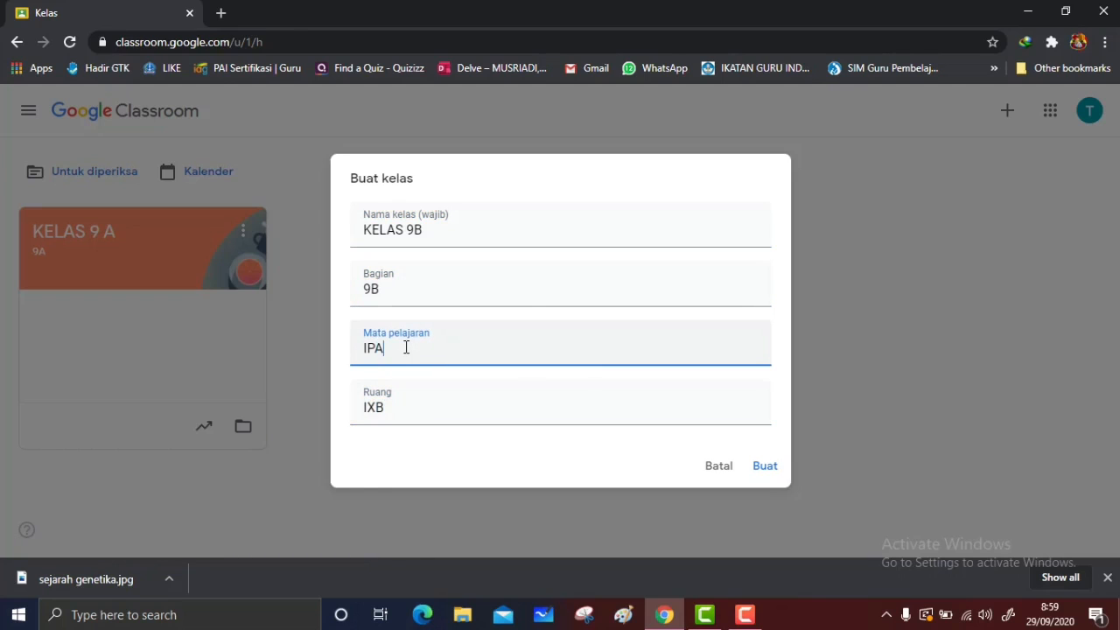
pyautogui.click(761, 468)
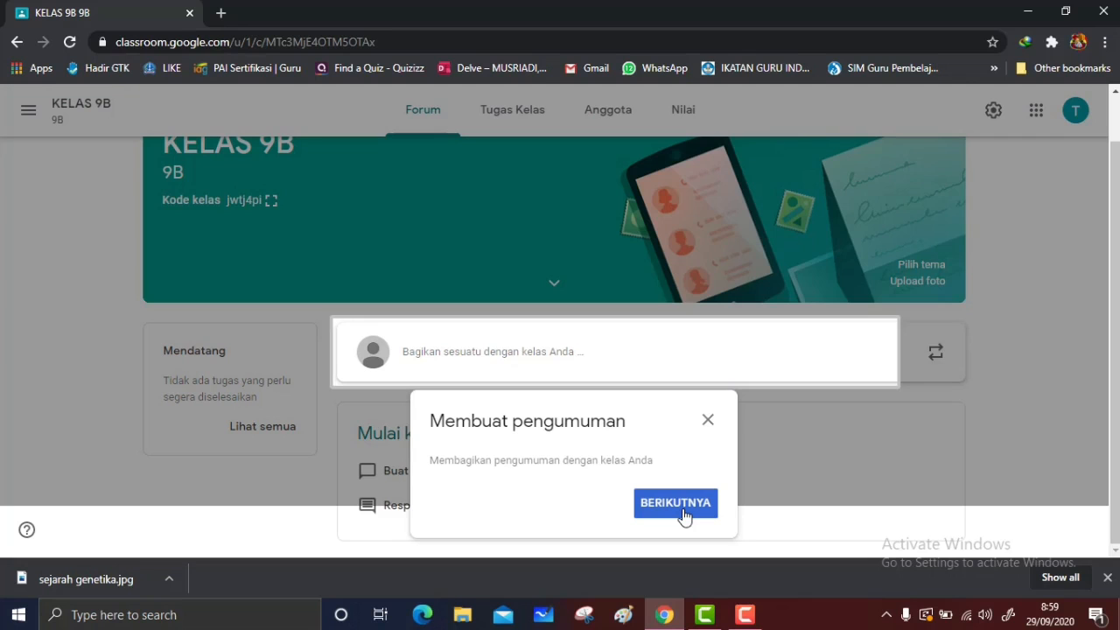
pyautogui.click(707, 422)
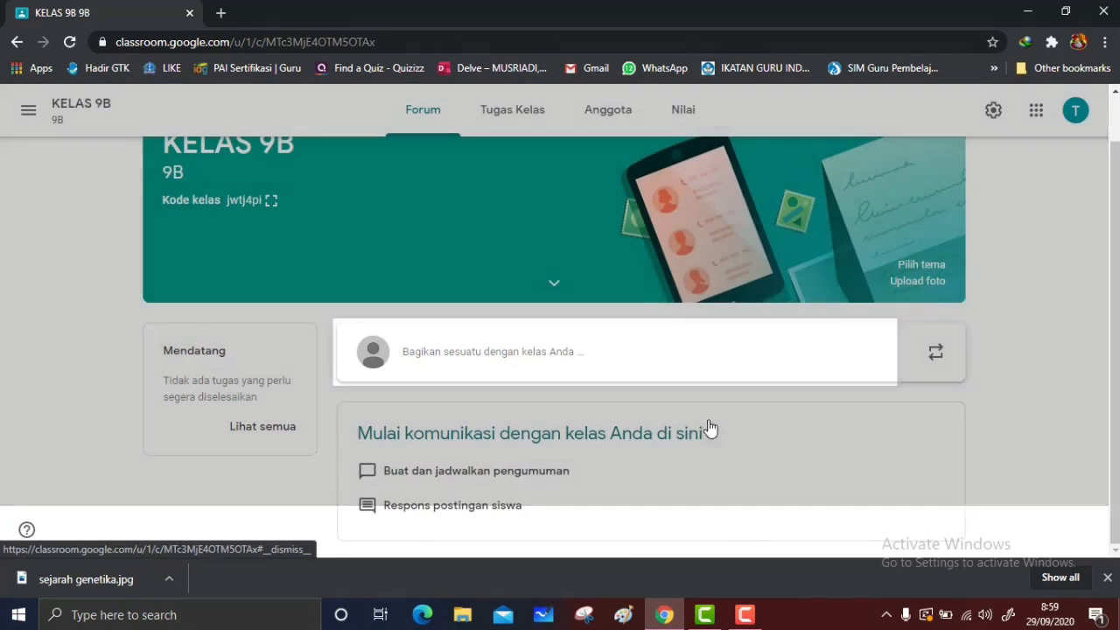
pyautogui.scroll(1, 269, 245)
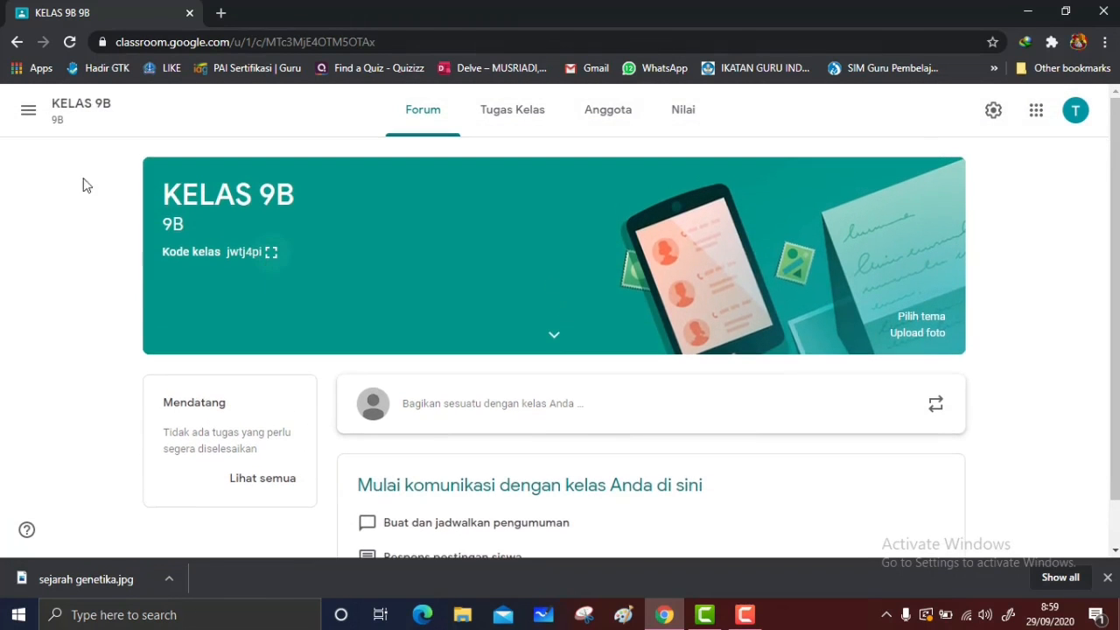
pyautogui.click(29, 114)
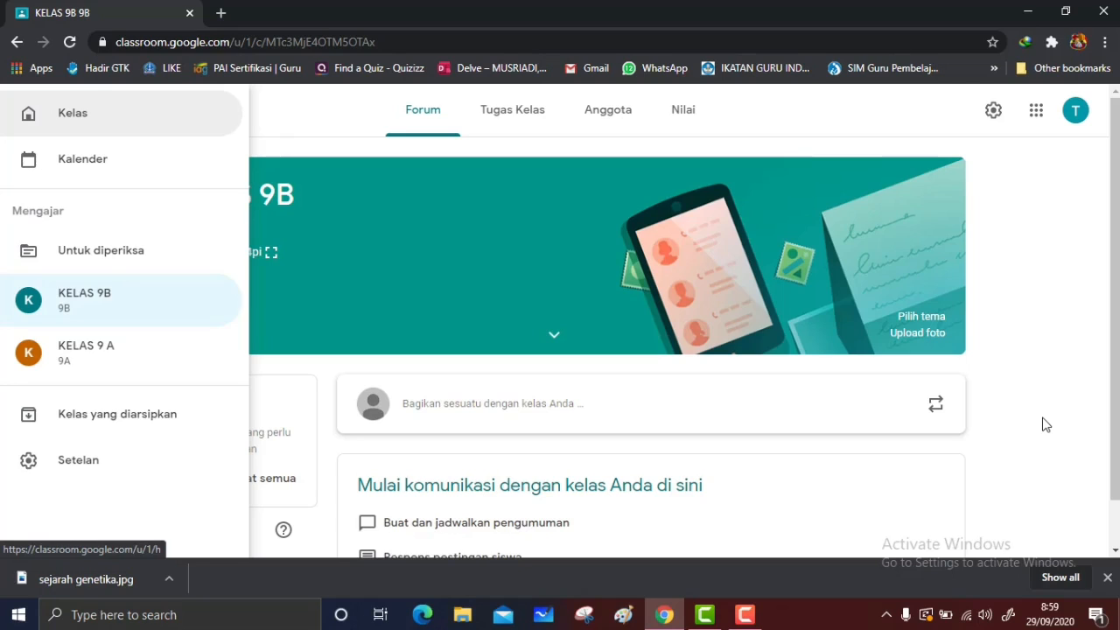
pyautogui.click(1027, 220)
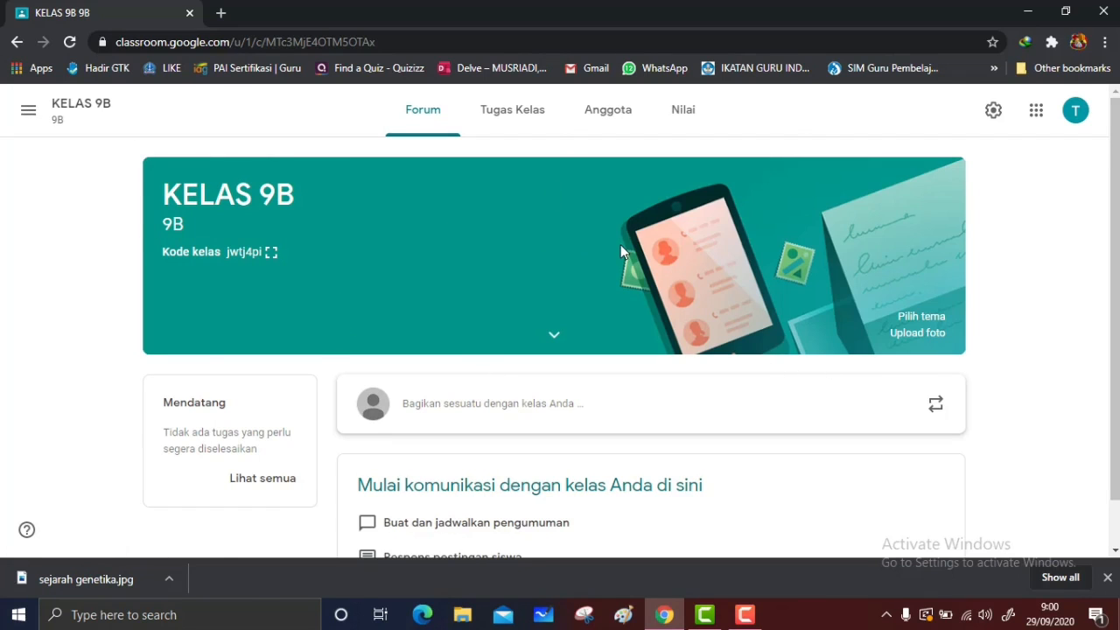
pyautogui.scroll(-1, 622, 251)
pyautogui.scroll(1, 626, 254)
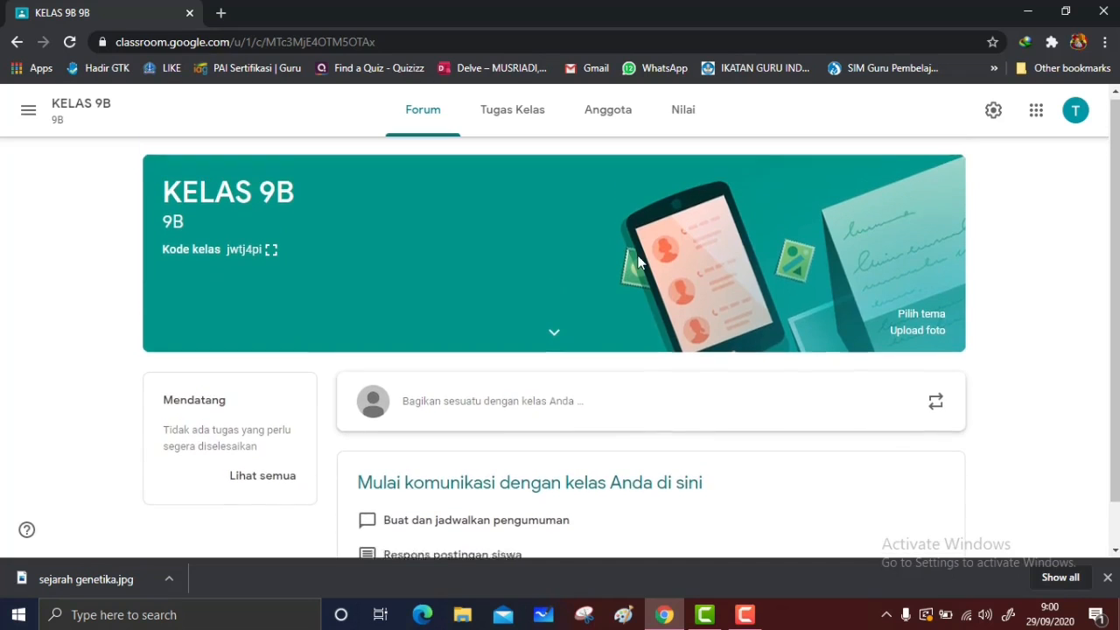
# - Change the KELAS 9B class theme to the purple laboratory glassware image from the Matematika & Sains gallery
pyautogui.click(909, 331)
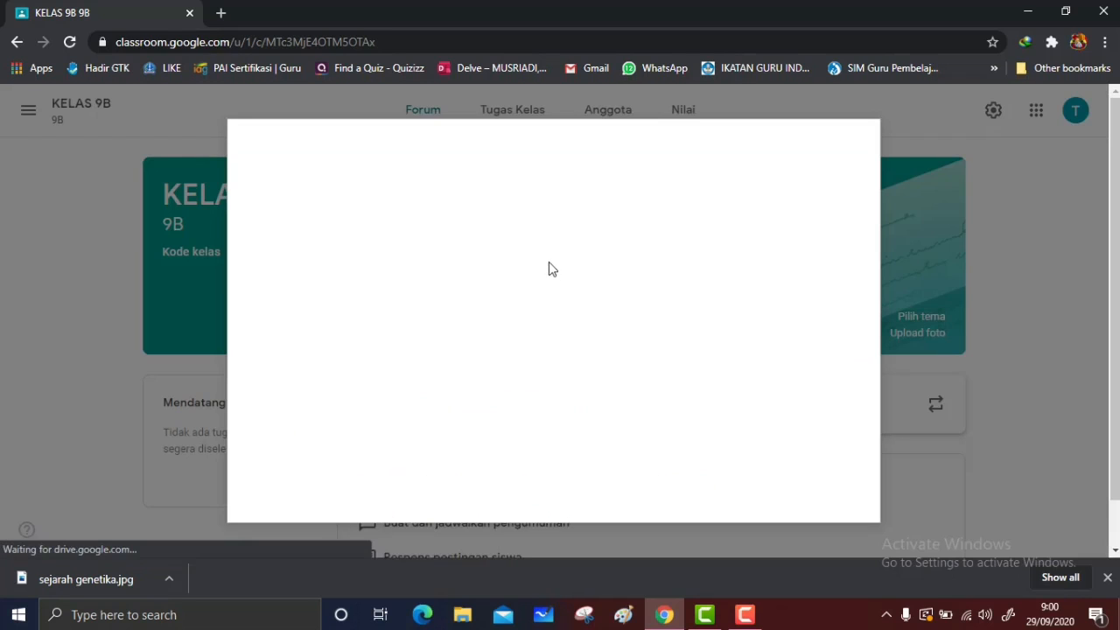
pyautogui.scroll(-4, 594, 312)
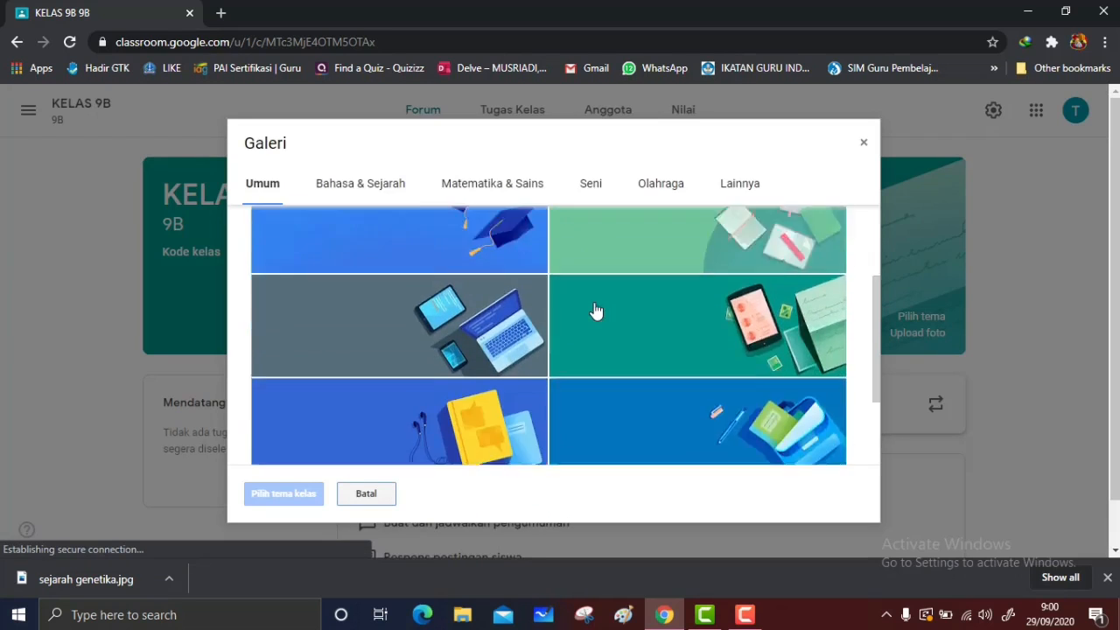
pyautogui.click(595, 312)
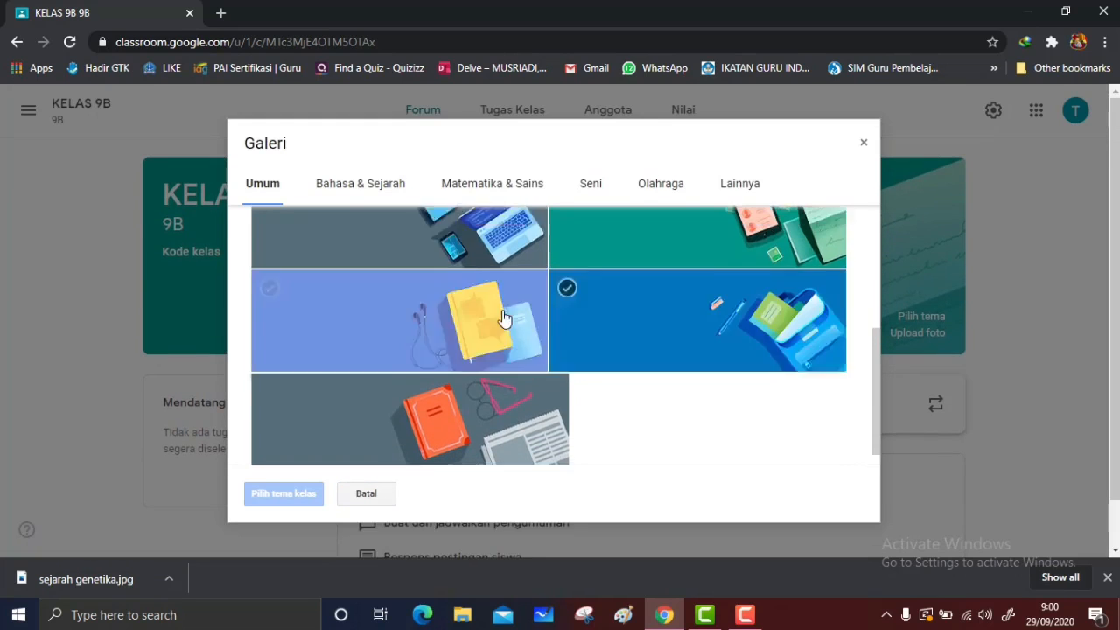
pyautogui.scroll(3, 502, 317)
pyautogui.click(495, 319)
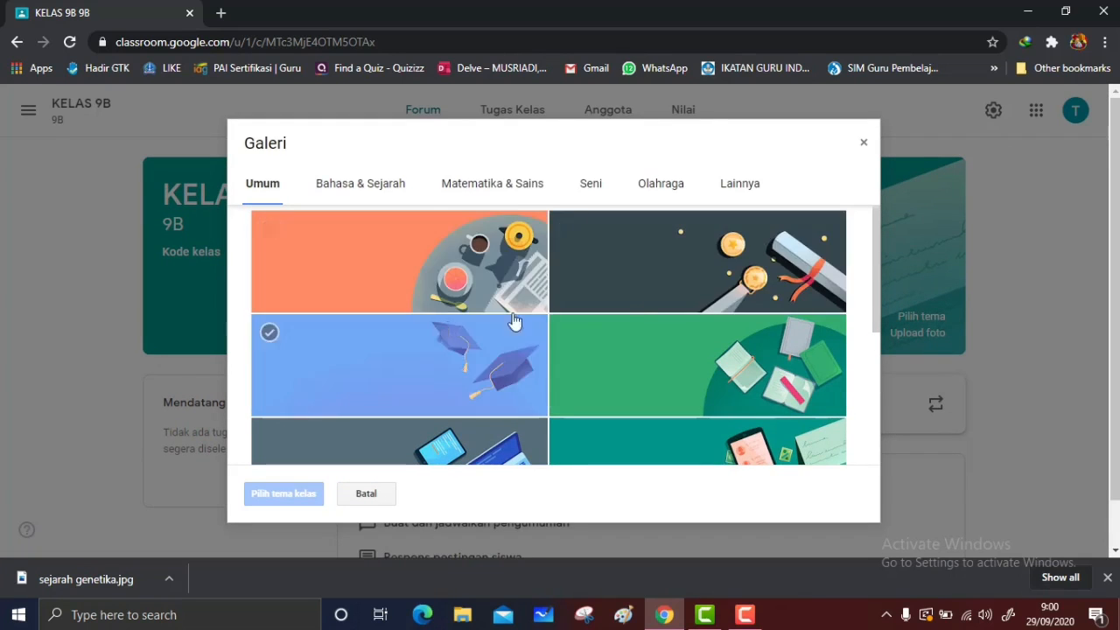
pyautogui.click(496, 188)
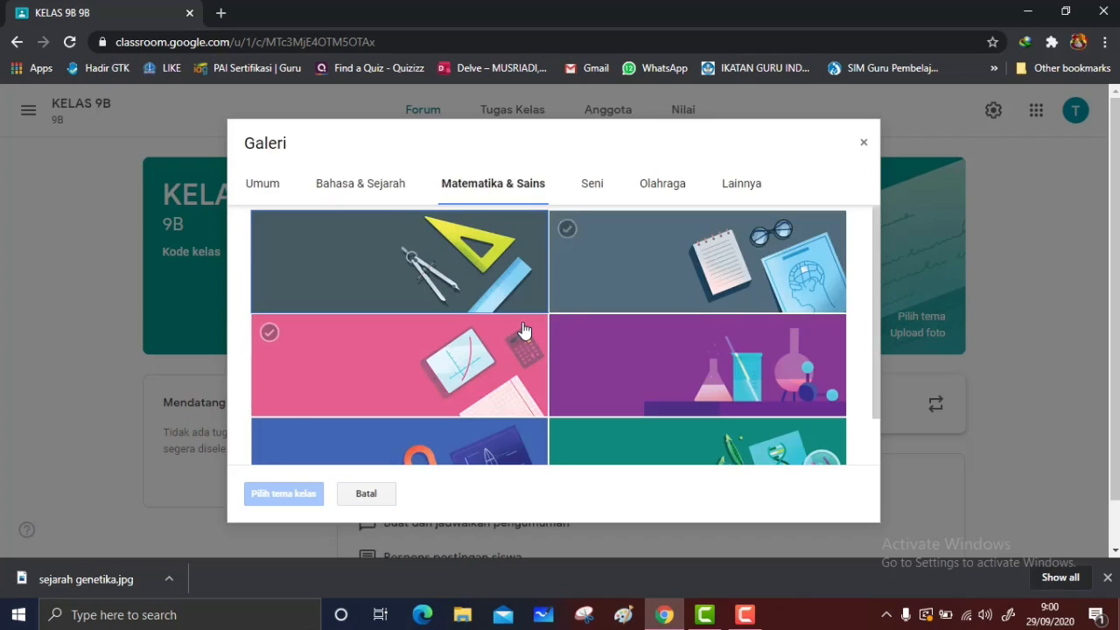
pyautogui.scroll(-2, 523, 329)
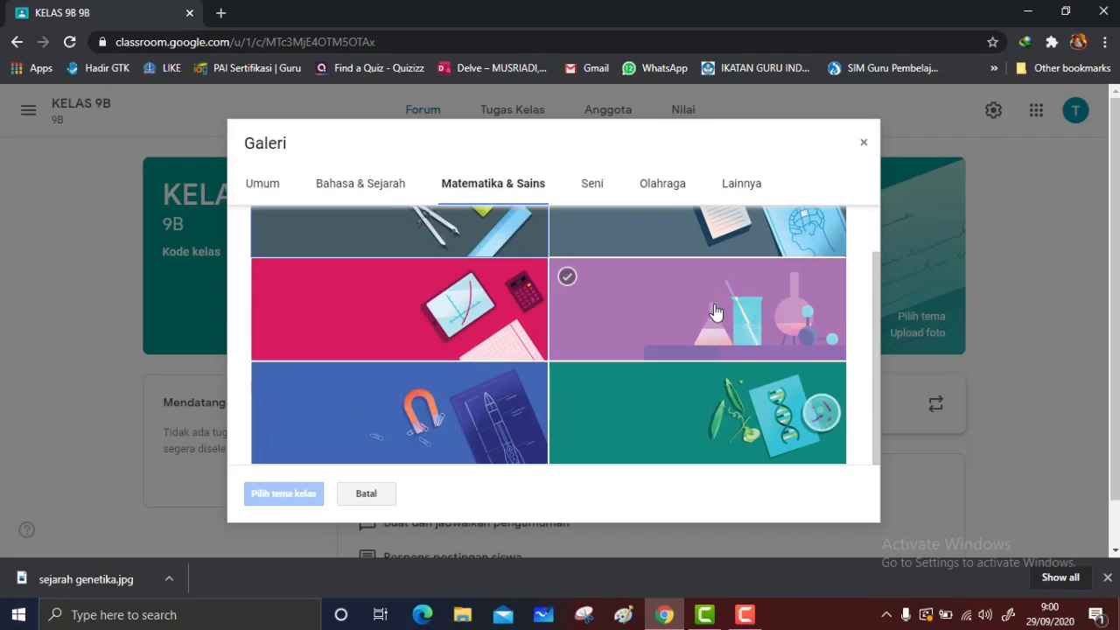
pyautogui.click(570, 288)
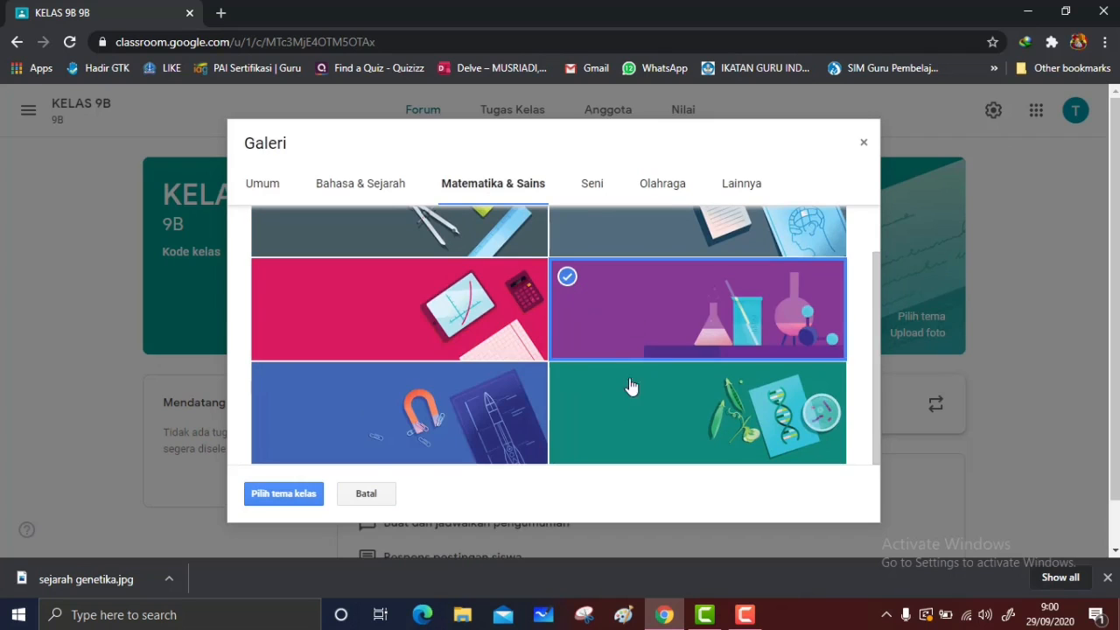
pyautogui.click(296, 499)
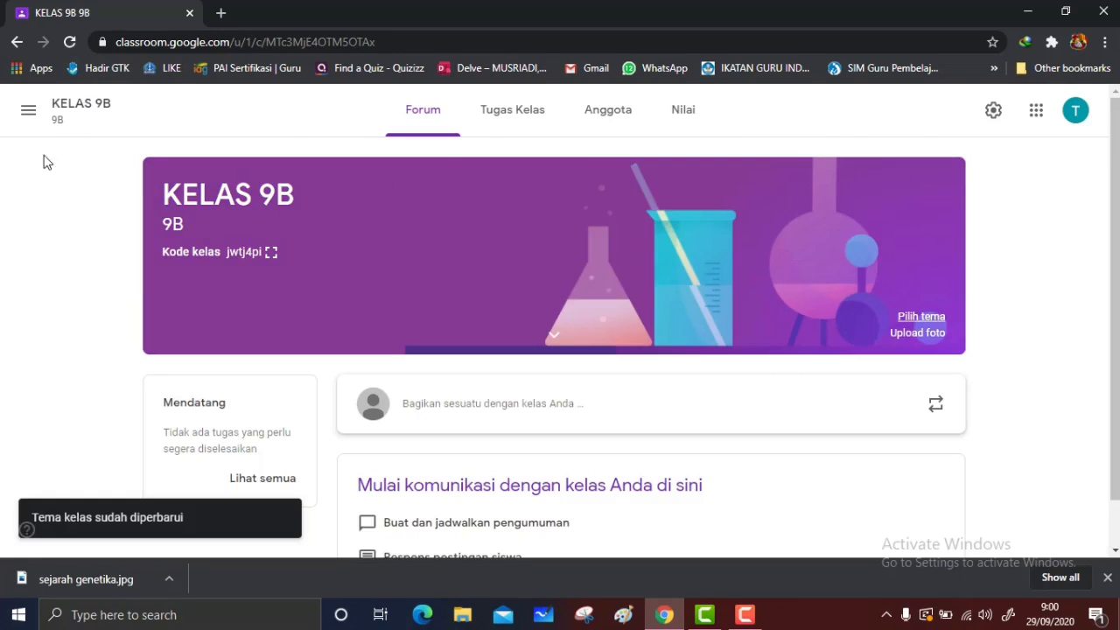
# - Open KELAS 9 A and change its theme to the green DNA and pea pod image from the Matematika & Sains gallery
pyautogui.click(28, 111)
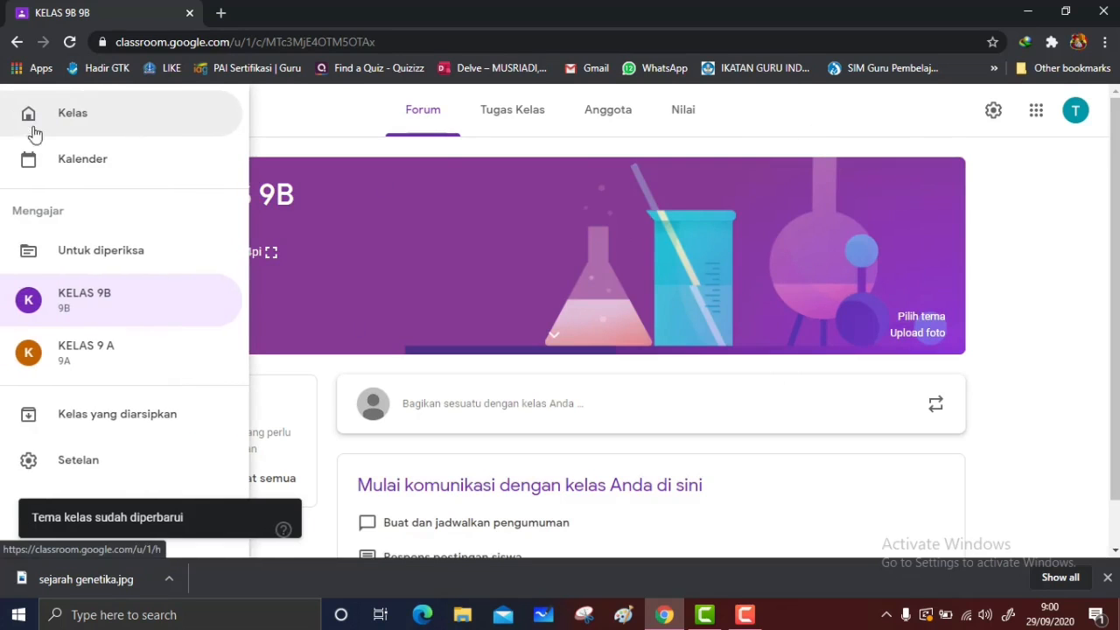
pyautogui.click(98, 358)
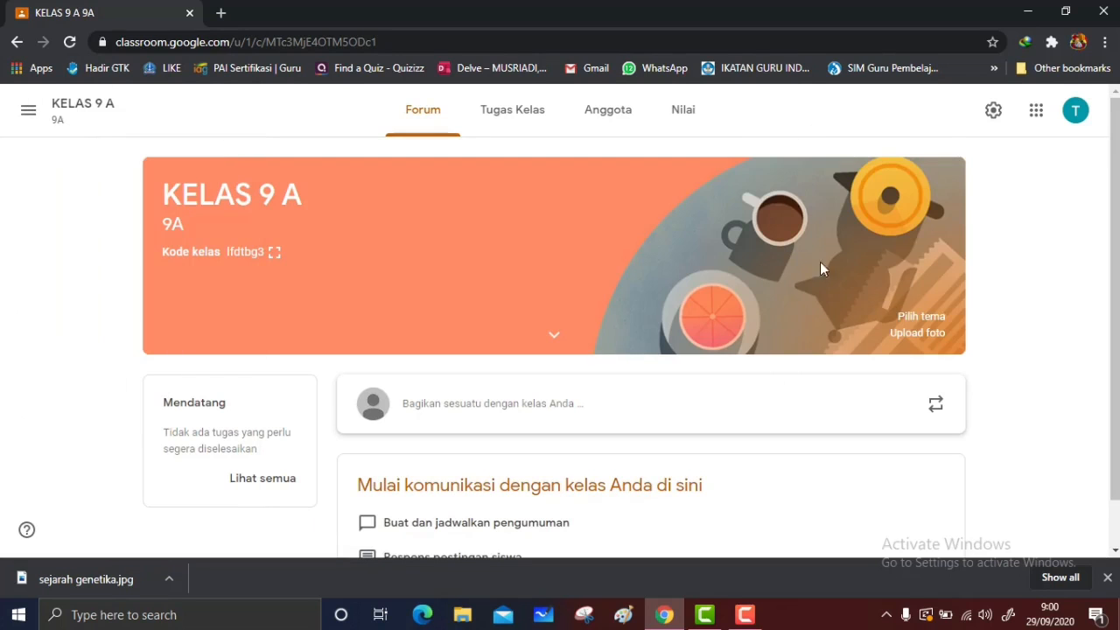
pyautogui.click(921, 317)
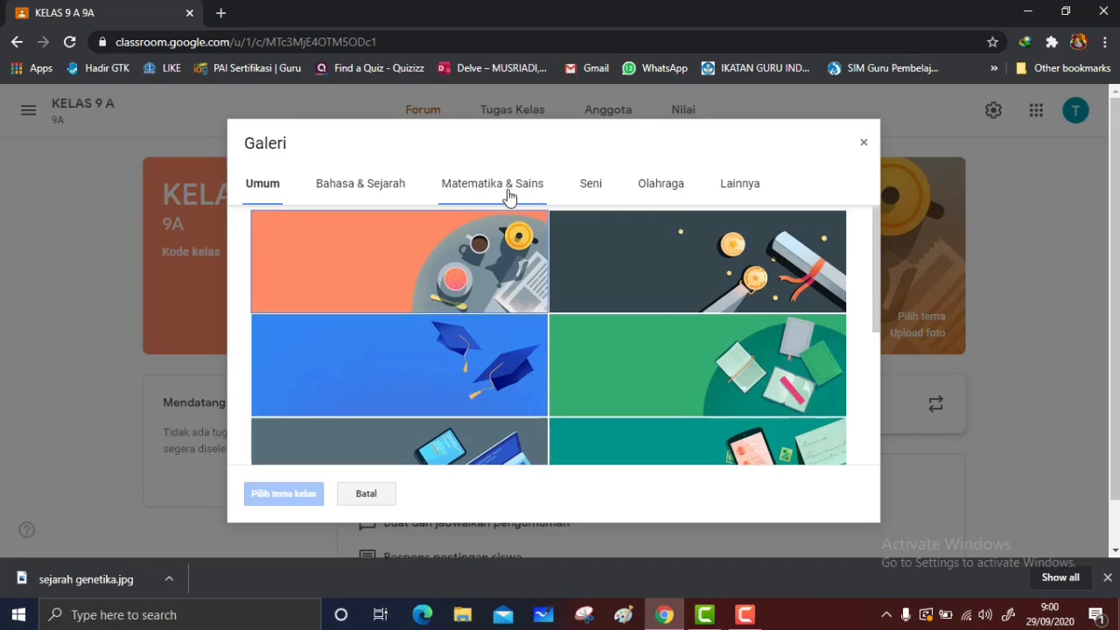
pyautogui.scroll(-2, 774, 323)
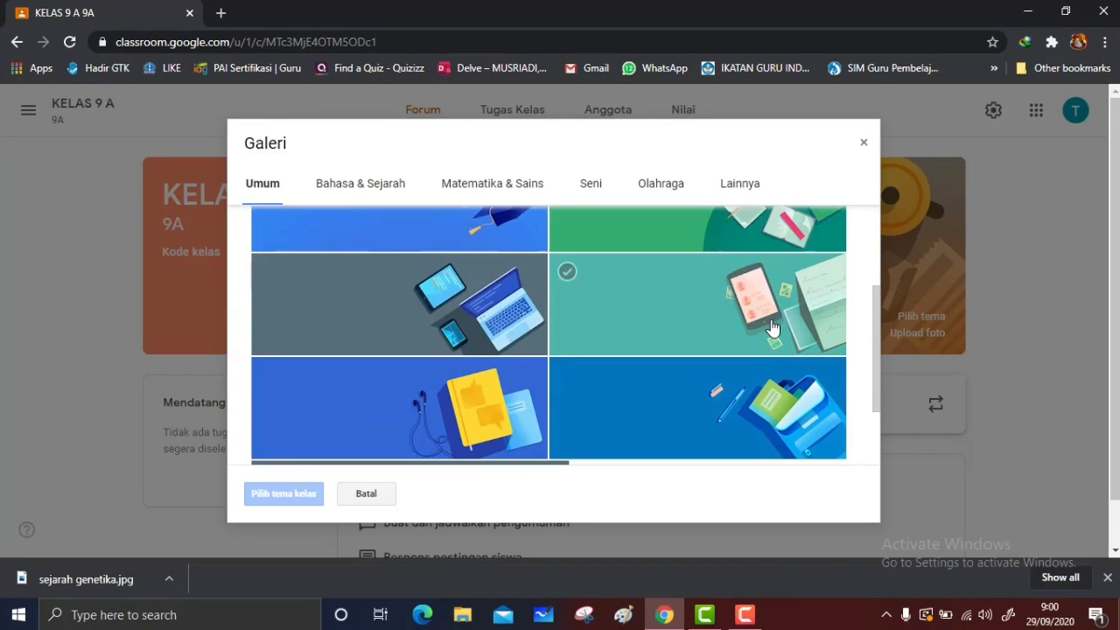
pyautogui.scroll(1, 565, 316)
pyautogui.scroll(1, 565, 317)
pyautogui.click(486, 182)
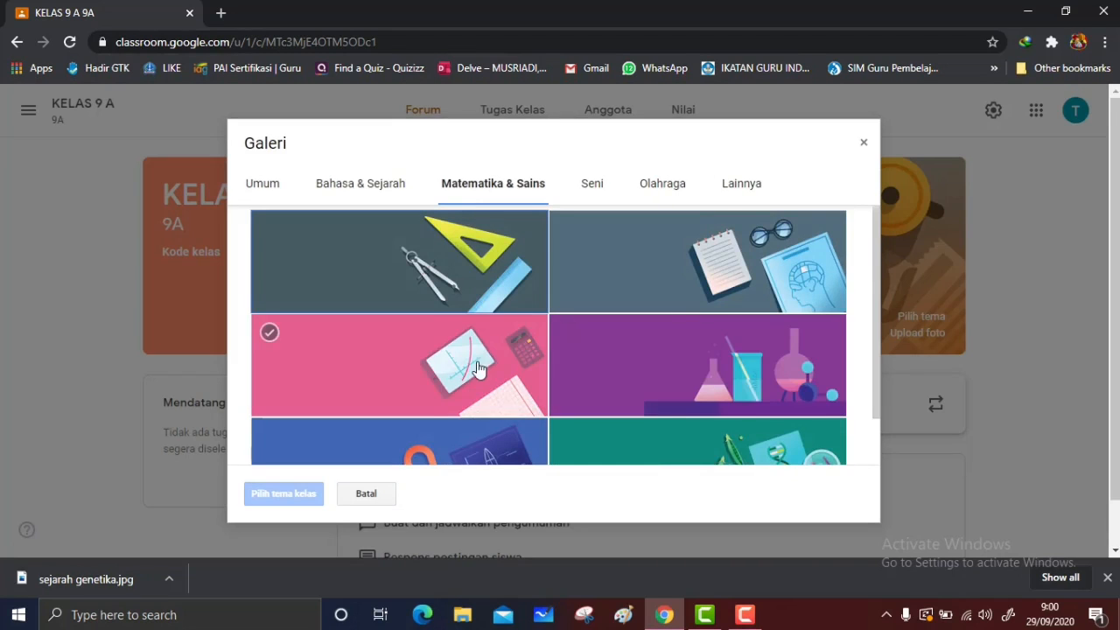
pyautogui.scroll(-1, 472, 372)
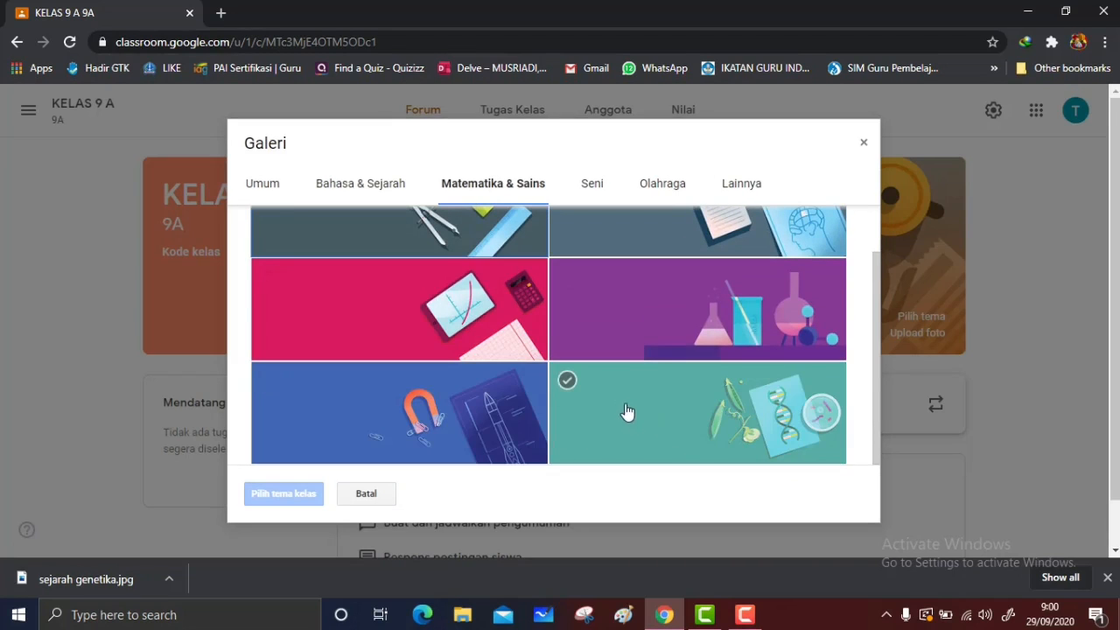
pyautogui.click(657, 411)
pyautogui.click(281, 495)
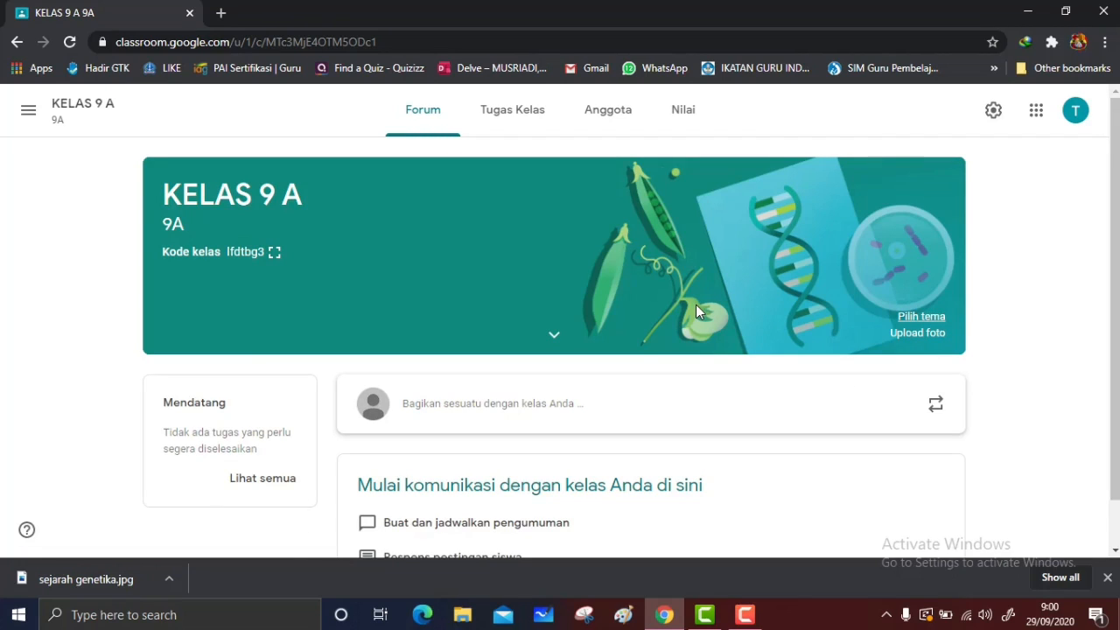
# - Add the topic GENETIKA (PEWARISAN SIFAT) to the classwork of KELAS 9 A
pyautogui.scroll(-1, 617, 265)
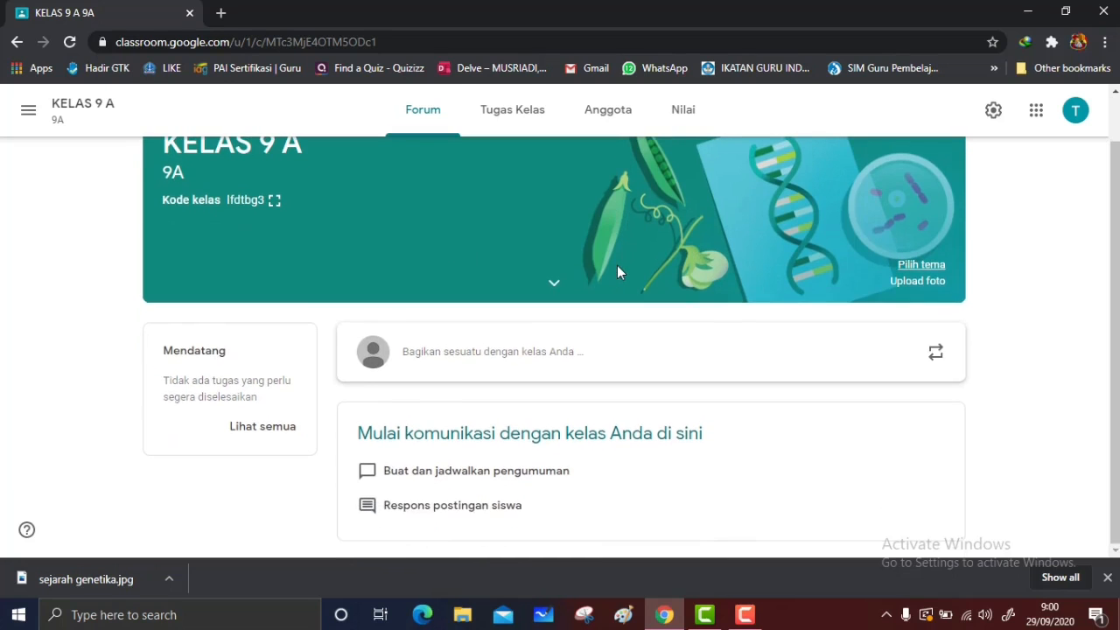
pyautogui.scroll(1, 617, 265)
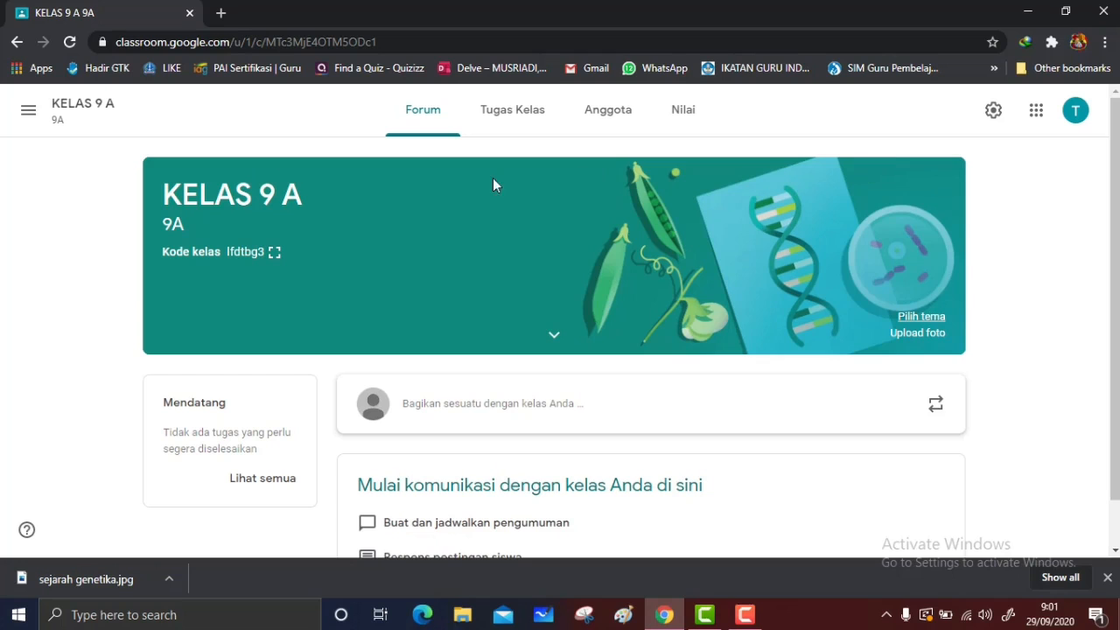
pyautogui.click(507, 117)
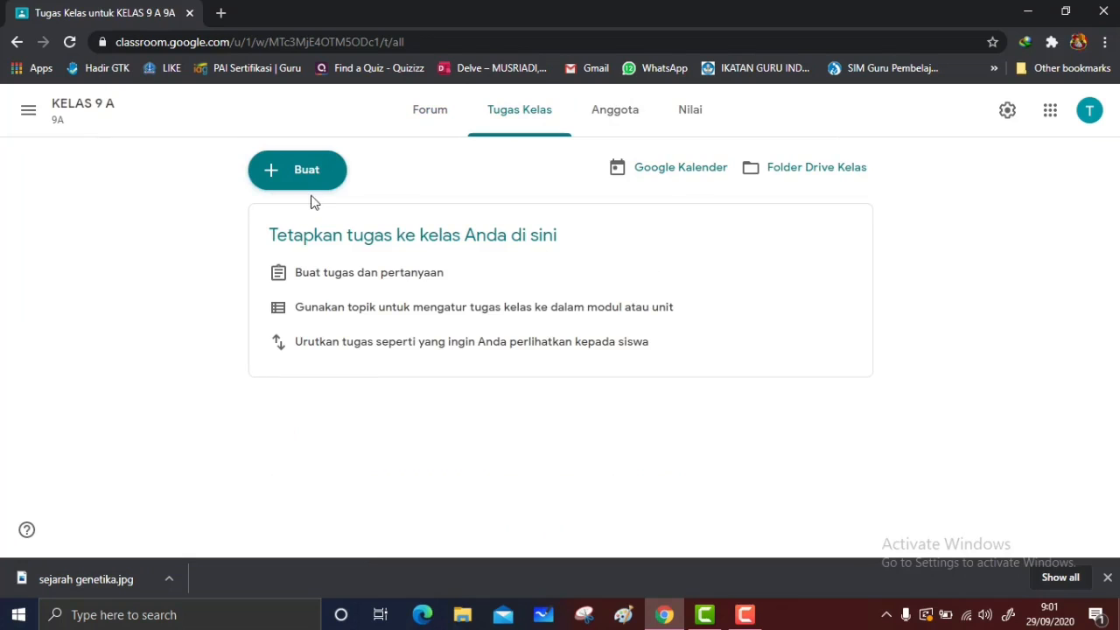
pyautogui.click(292, 183)
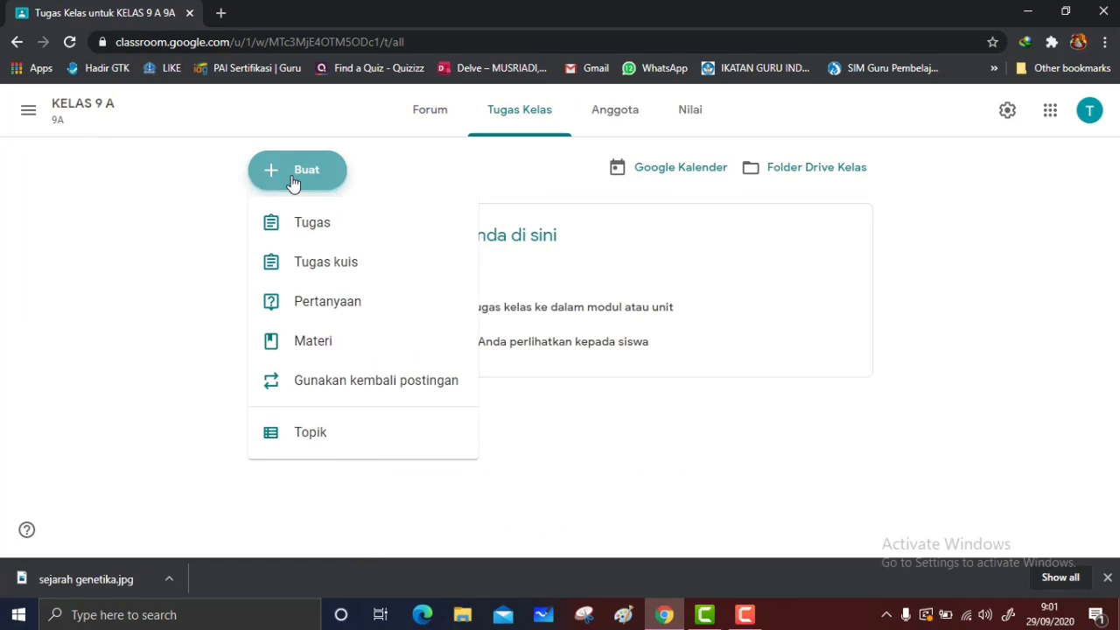
pyautogui.click(315, 441)
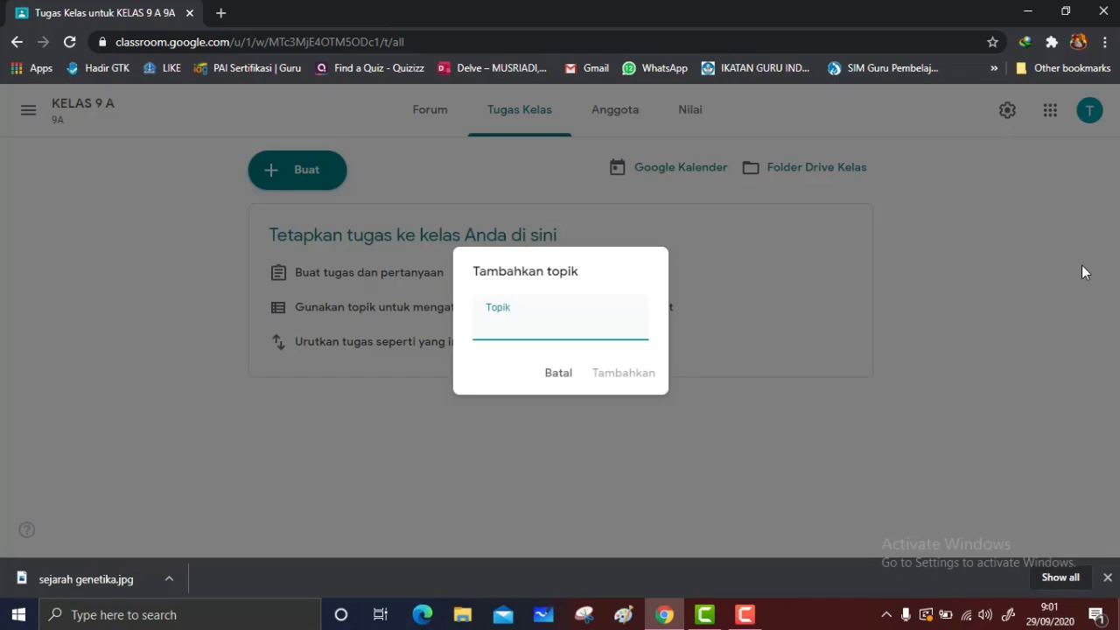
pyautogui.write('GENETIKA (')
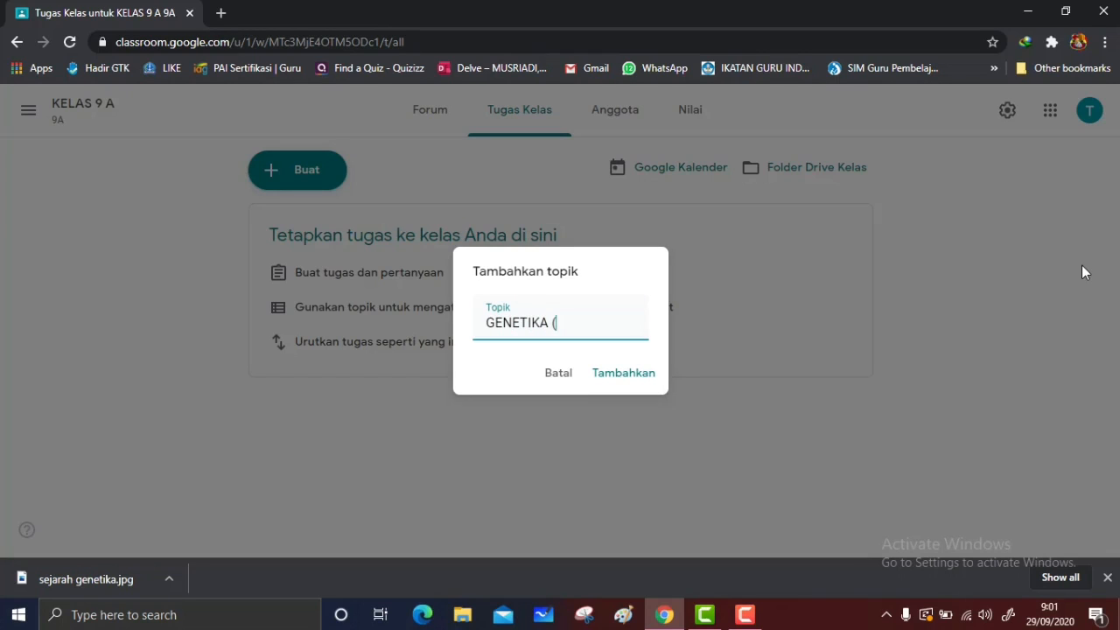
pyautogui.write('PEWARISAN SIS')
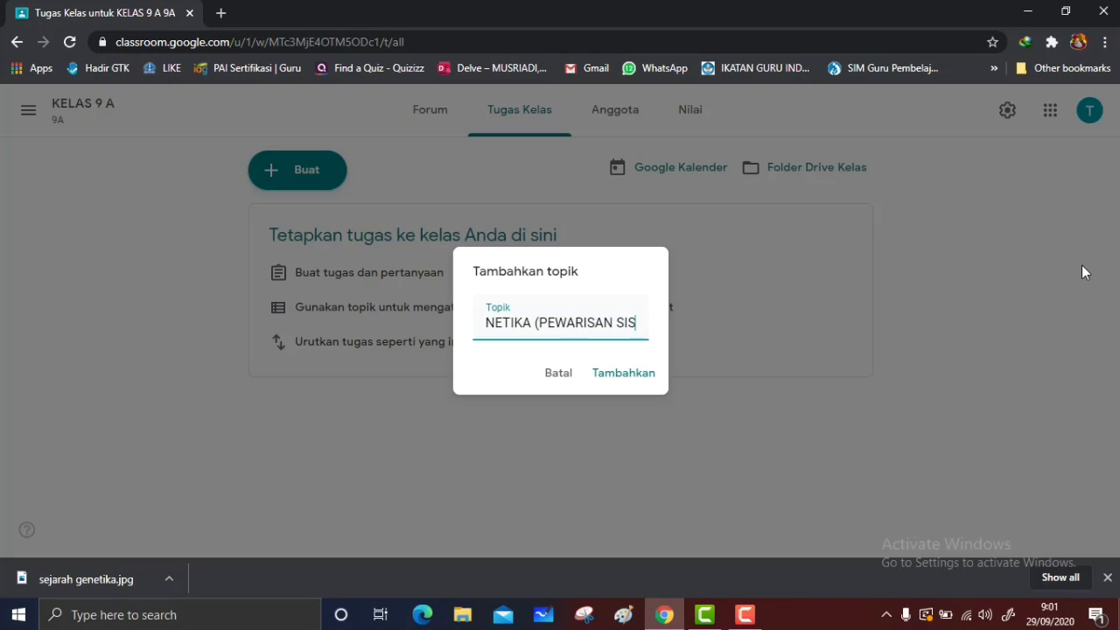
pyautogui.press('BackSpace')
pyautogui.write('FAT')
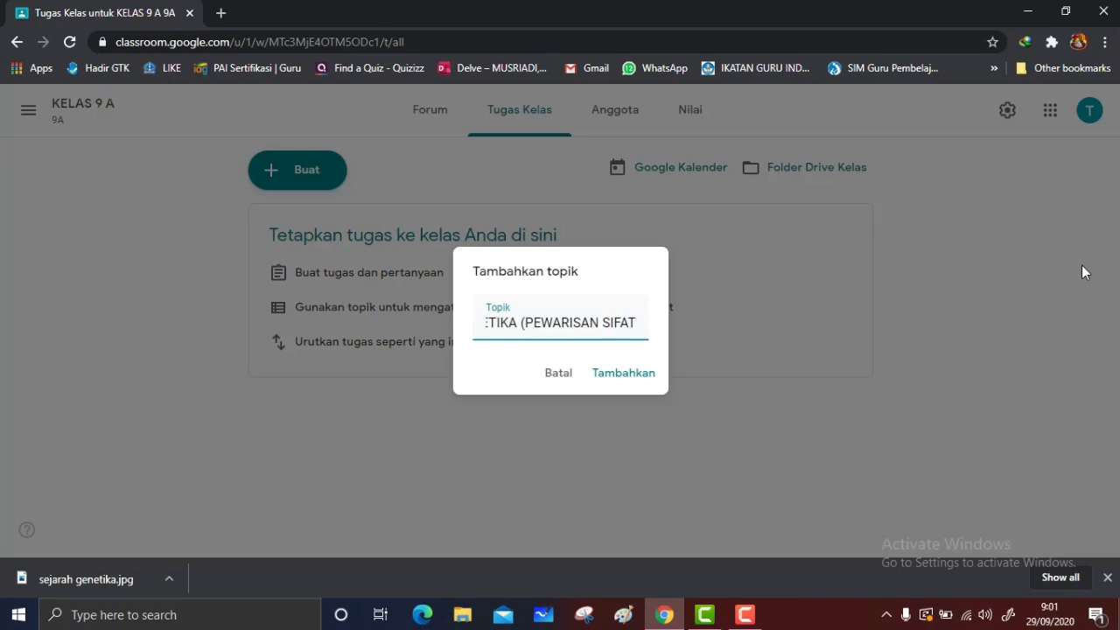
pyautogui.write(')')
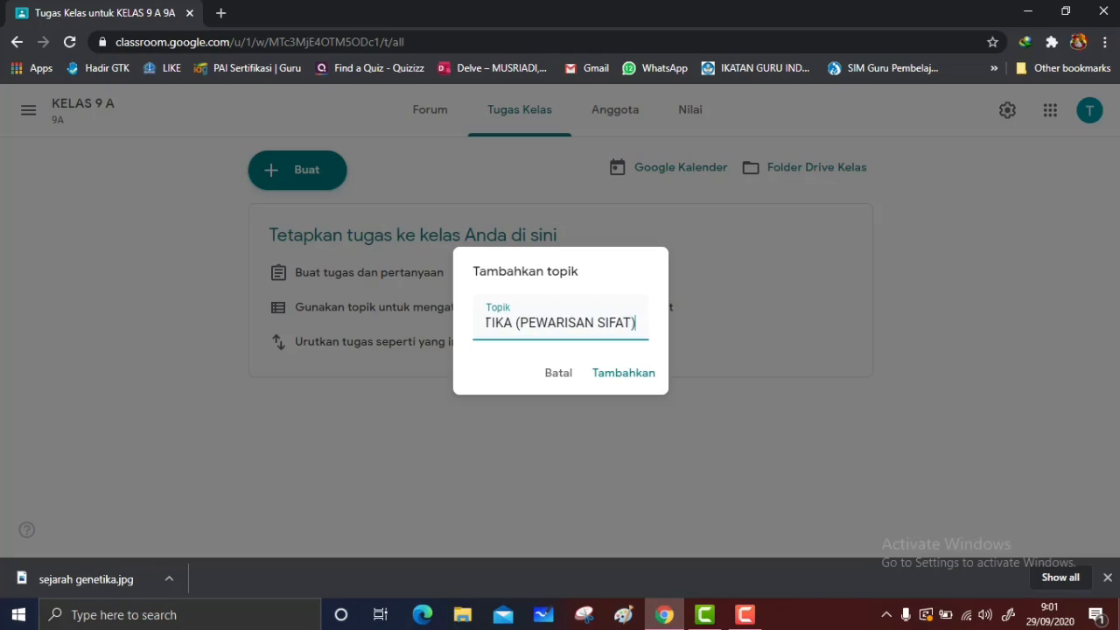
pyautogui.click(625, 383)
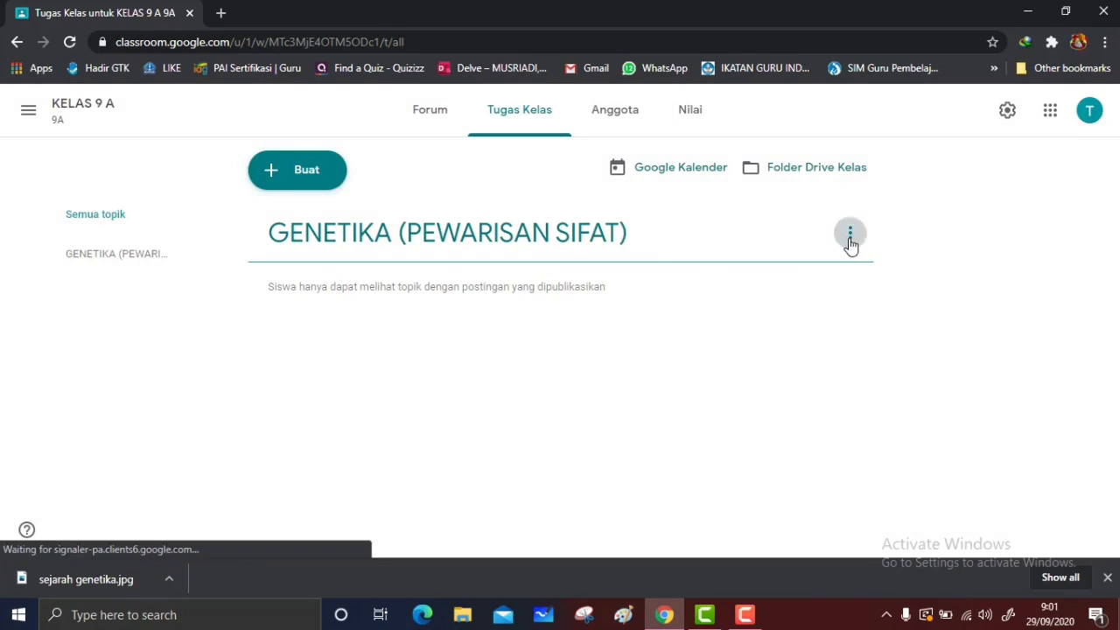
pyautogui.click(849, 234)
pyautogui.click(600, 361)
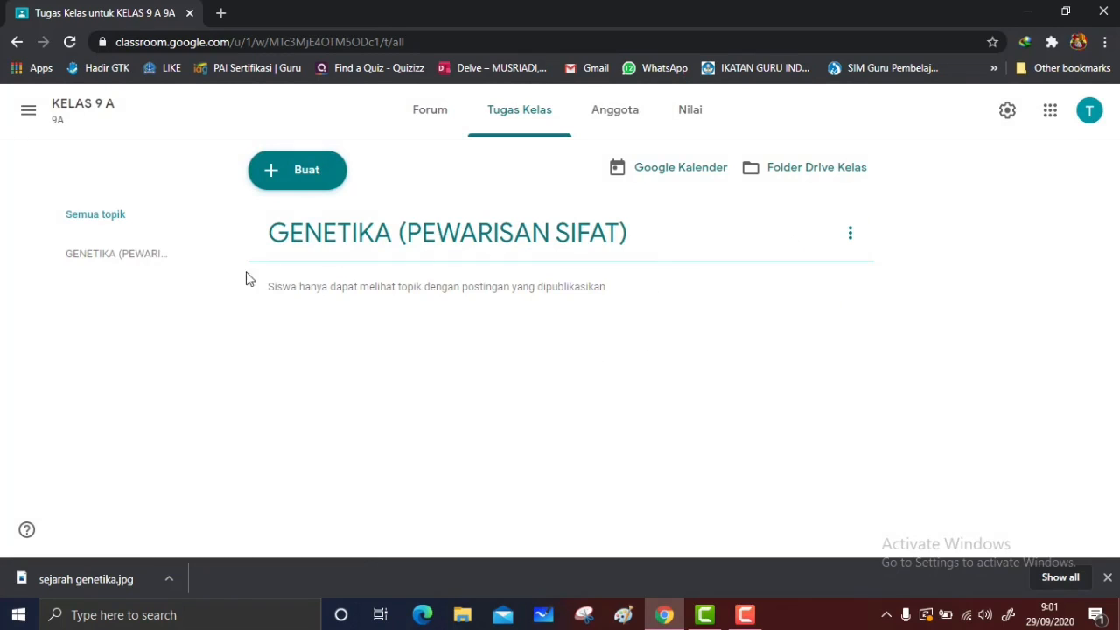
# - Switch to KELAS 9B and add the topic GENETIKA (PEWARISAN SIFAT) to its classwork
pyautogui.click(30, 114)
pyautogui.click(102, 320)
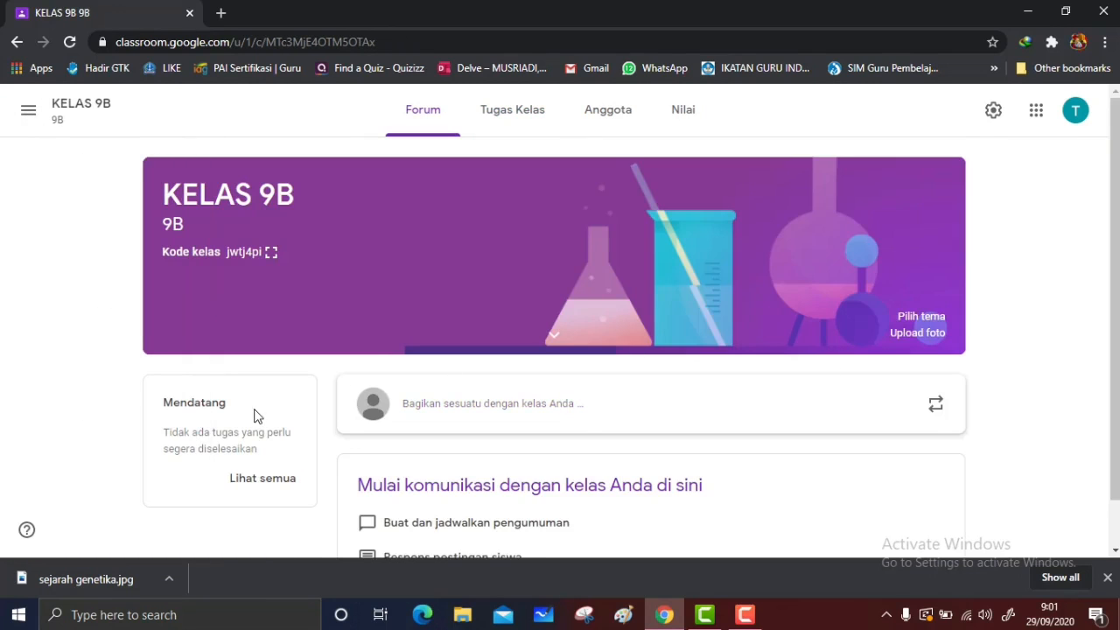
pyautogui.click(523, 117)
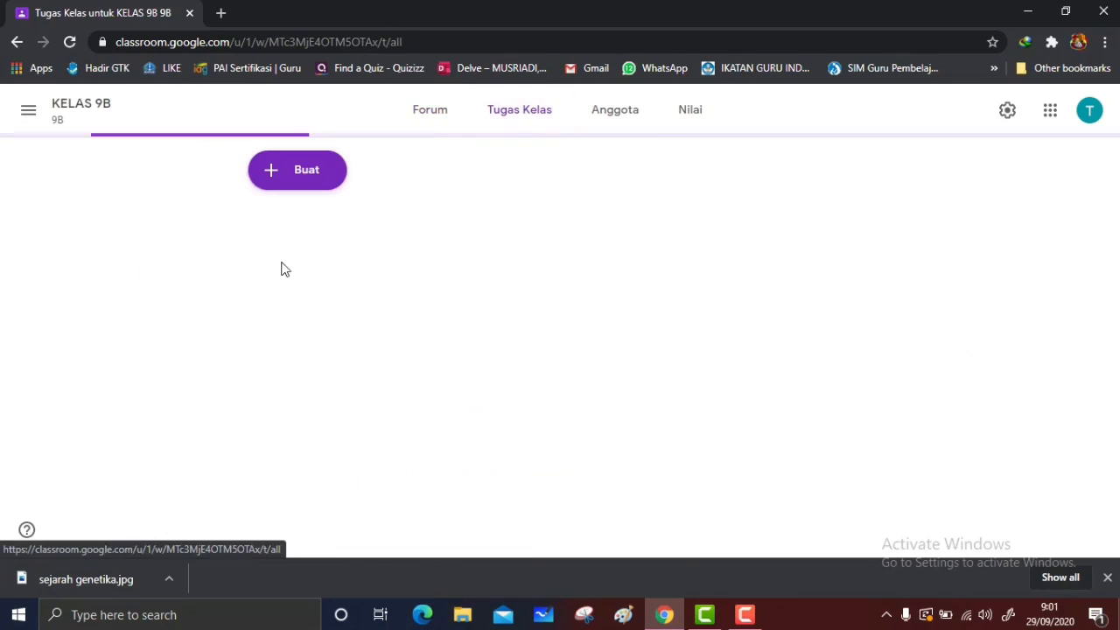
pyautogui.click(308, 176)
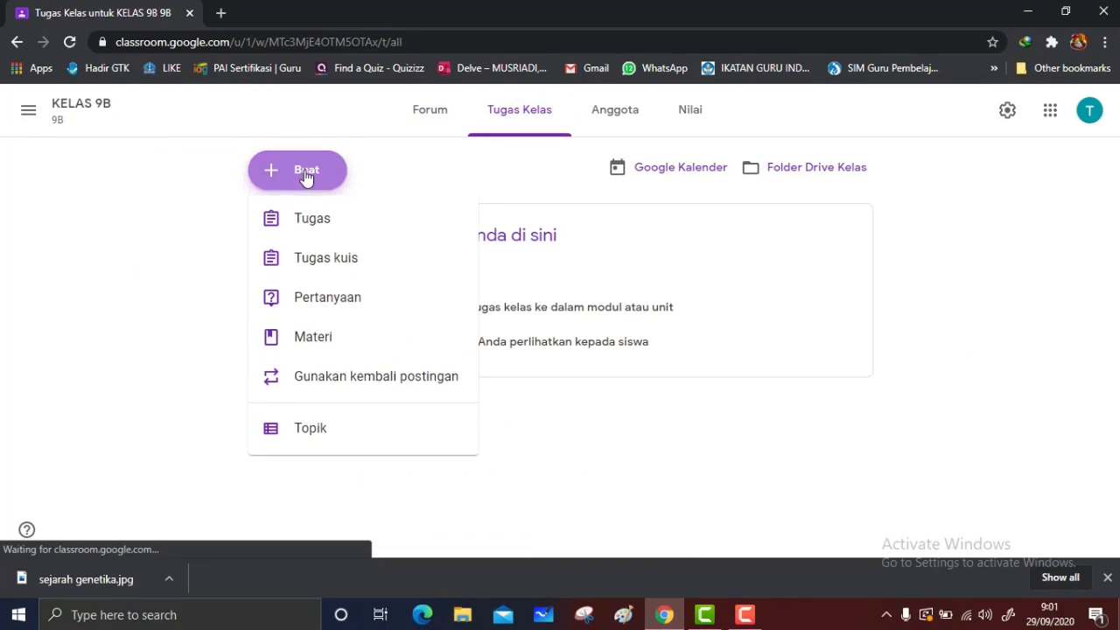
pyautogui.click(322, 437)
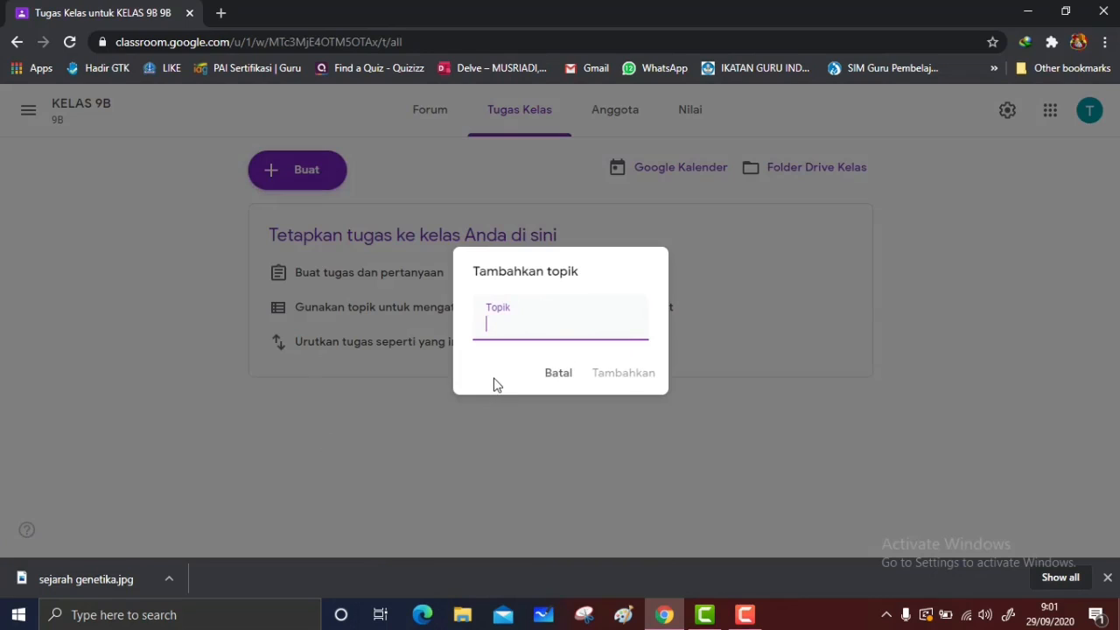
pyautogui.write('GENETIKA')
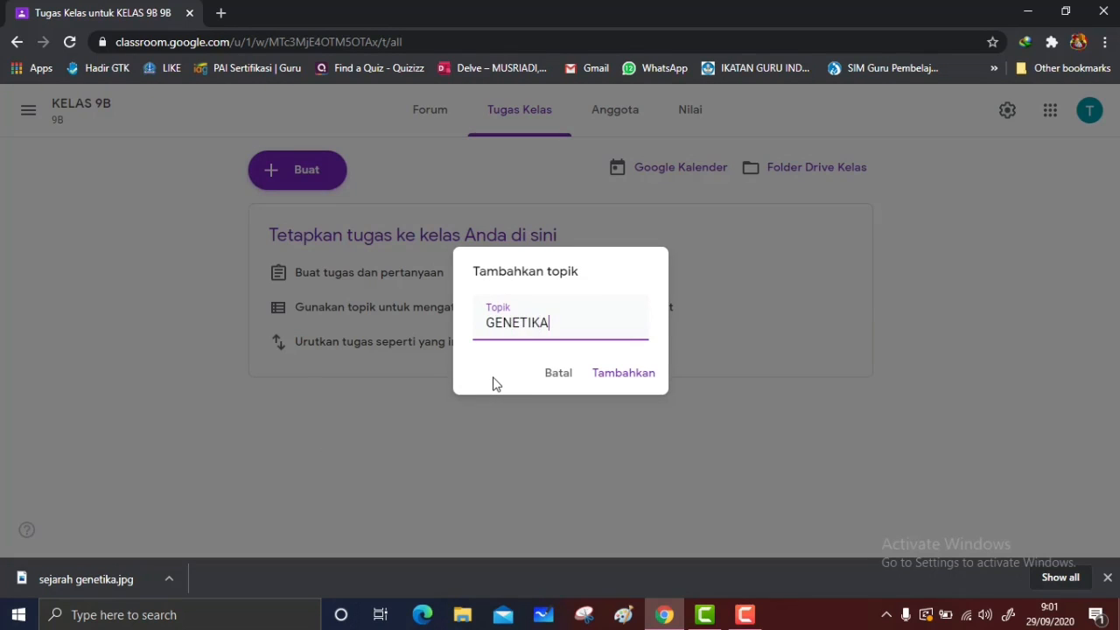
pyautogui.write(' (PEWARISAN SIG')
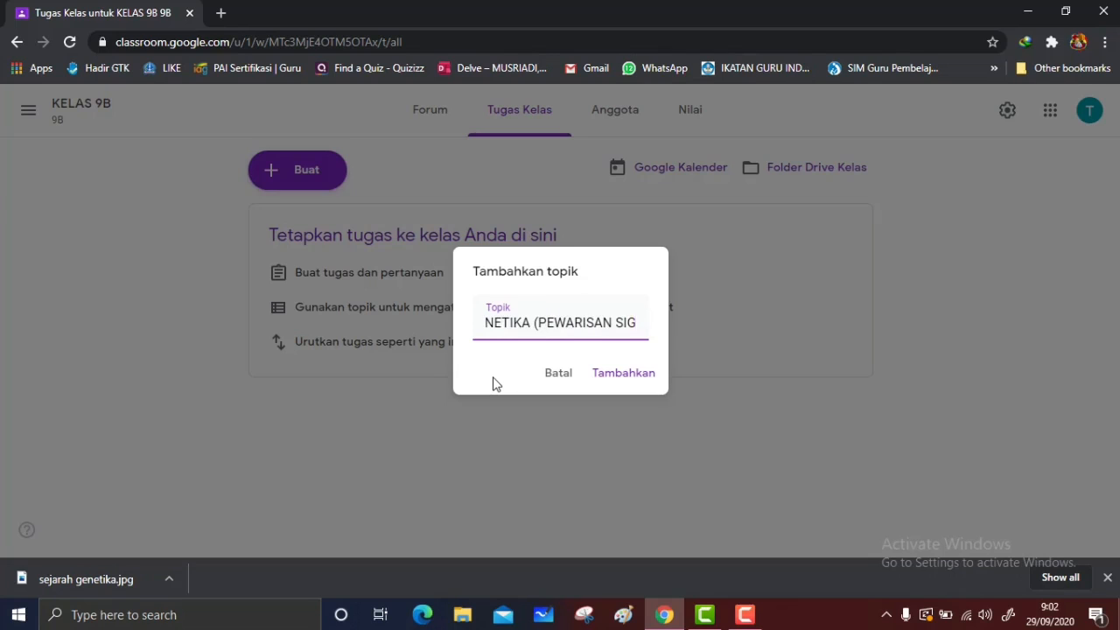
pyautogui.press('BackSpace')
pyautogui.write('FAT)')
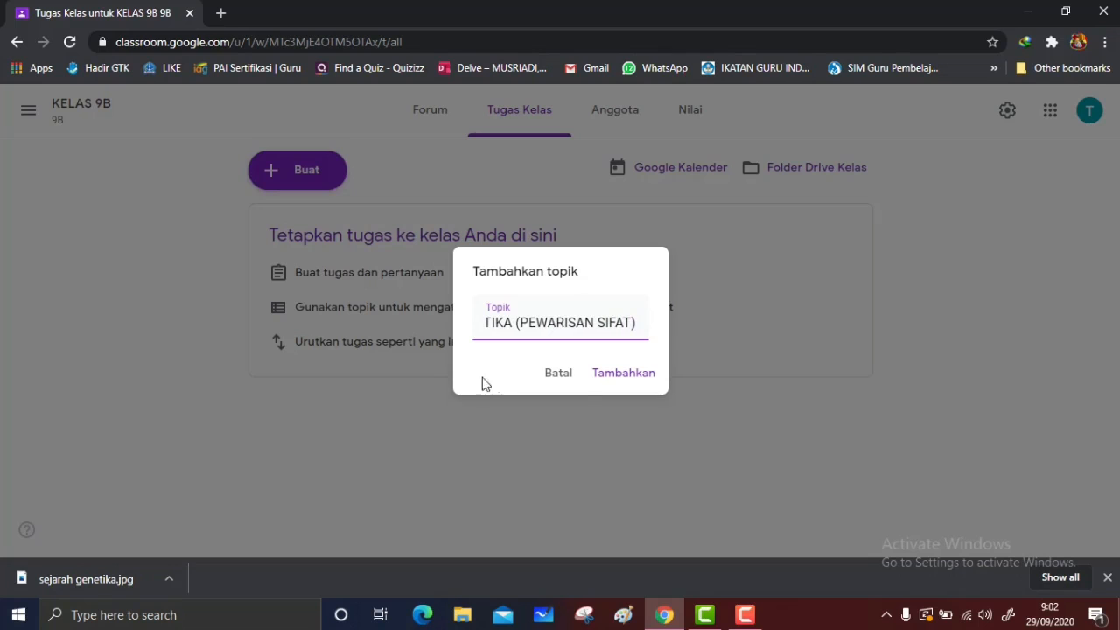
pyautogui.click(602, 371)
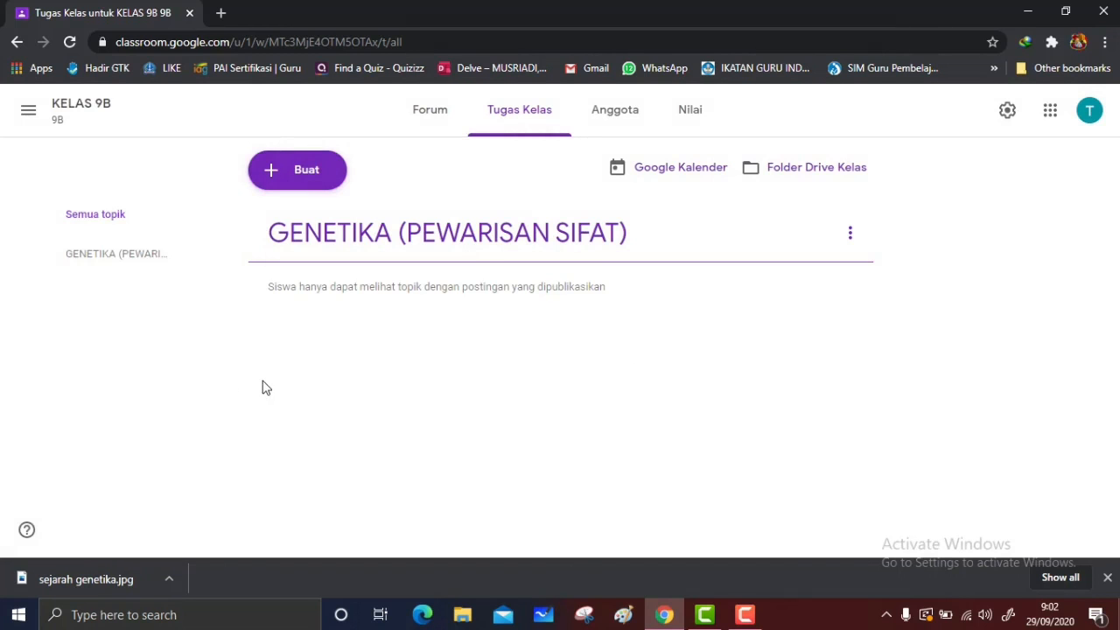
# - Review the forum page of KELAS 9B and its classwork page
pyautogui.click(29, 112)
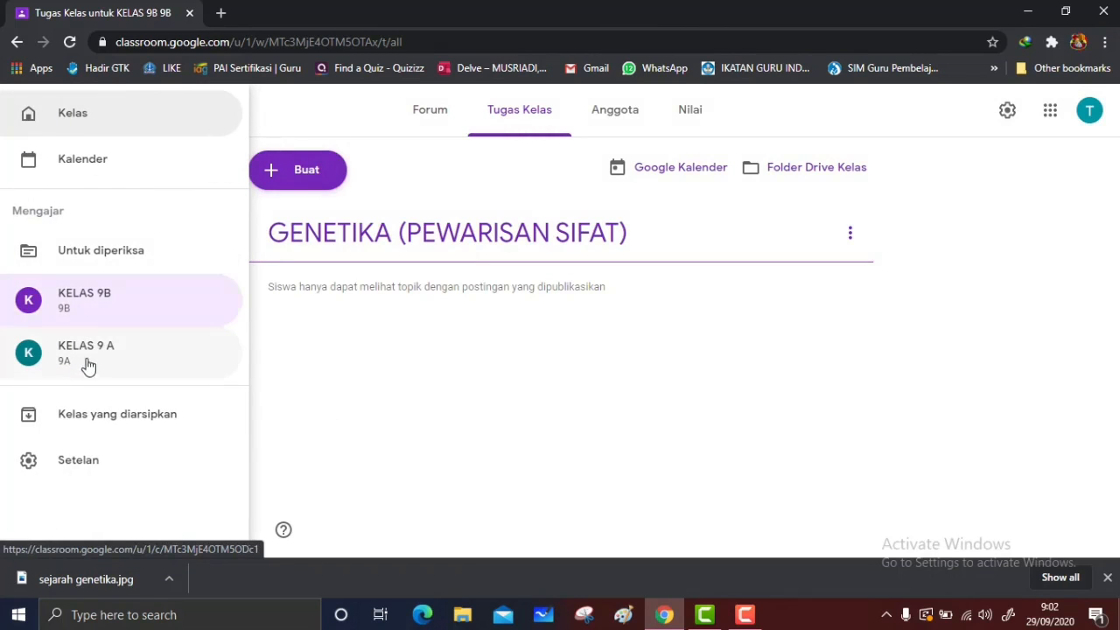
pyautogui.click(95, 294)
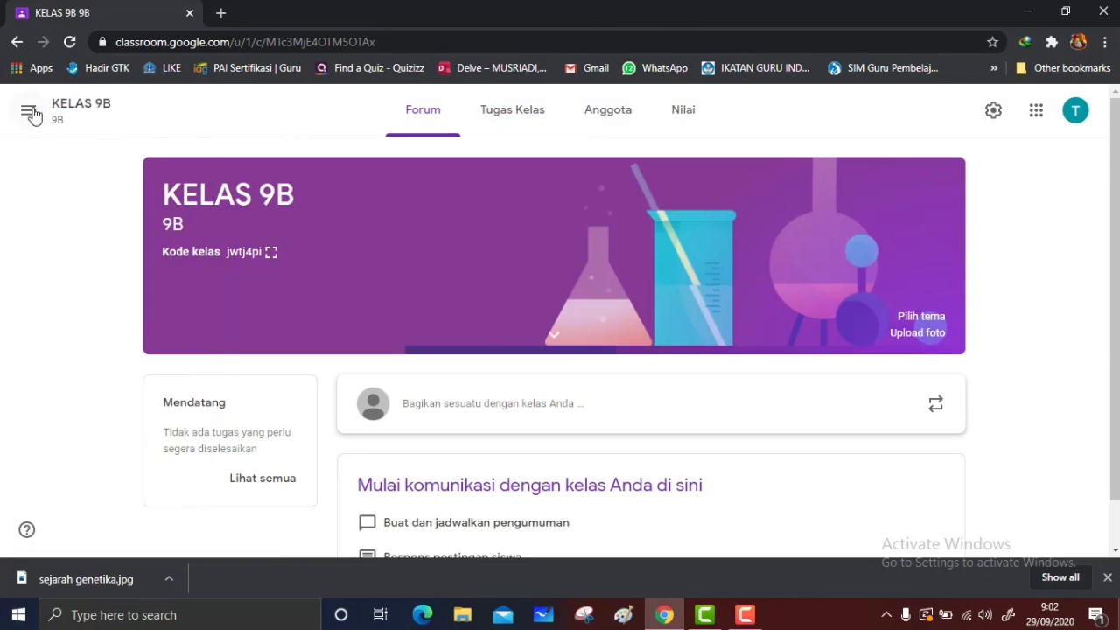
pyautogui.scroll(-1, 525, 337)
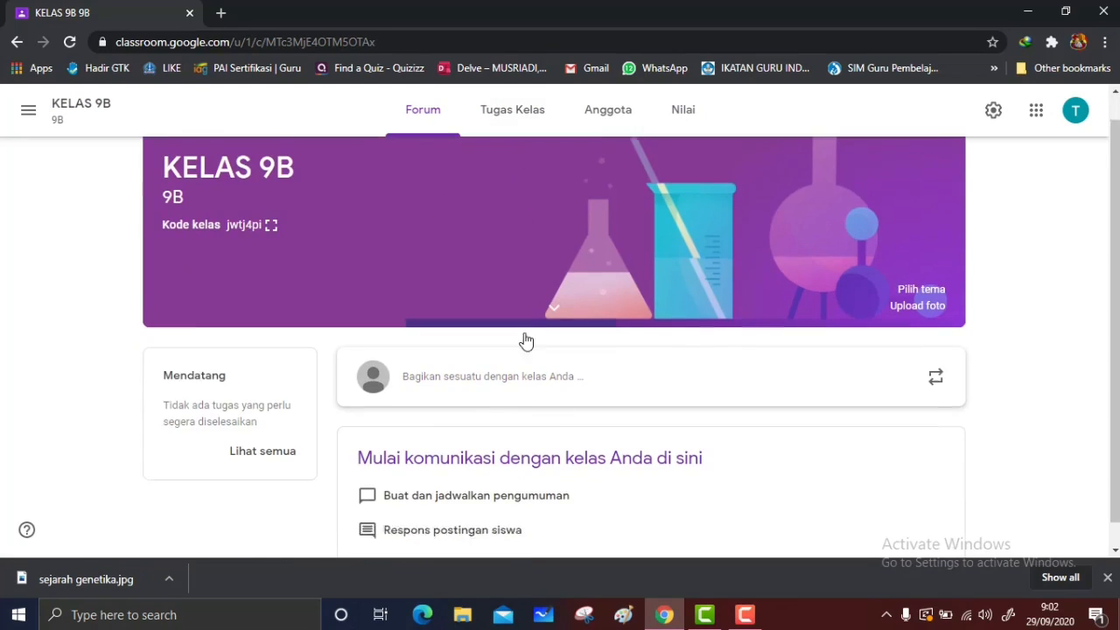
pyautogui.scroll(1, 516, 219)
pyautogui.click(521, 112)
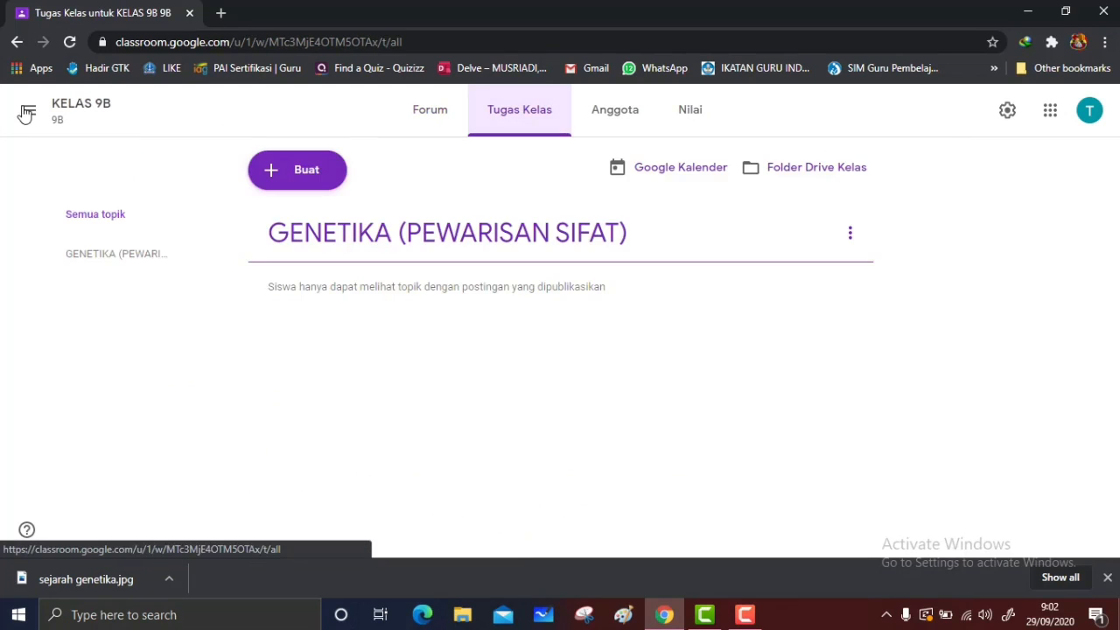
# - Open KELAS 9 A and look through its classwork, members and grades pages, ending on the forum page
pyautogui.click(27, 114)
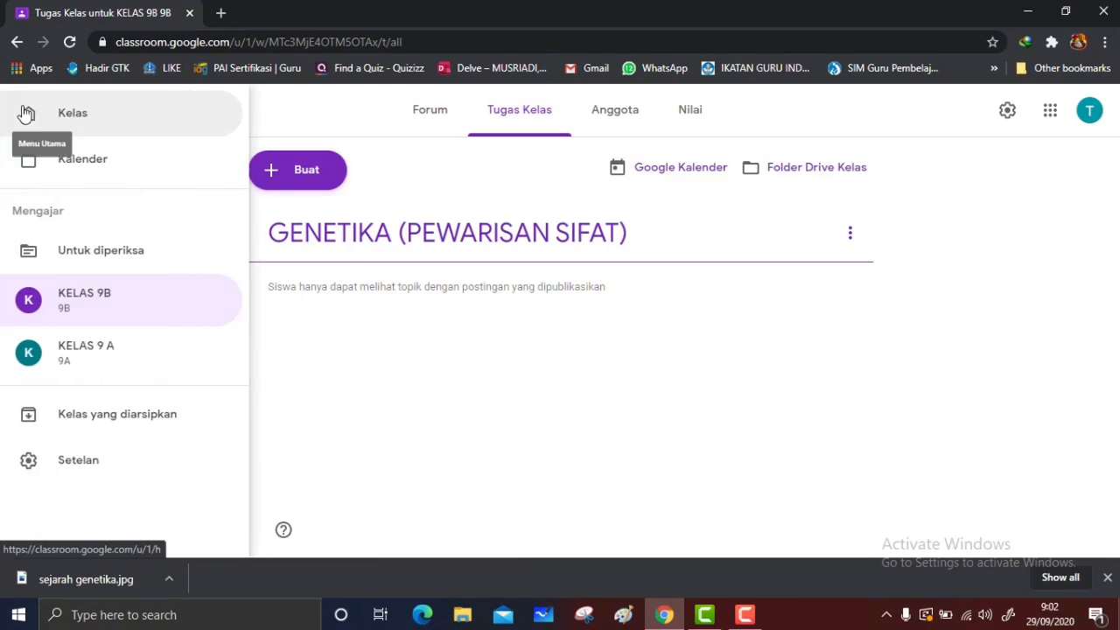
pyautogui.click(91, 346)
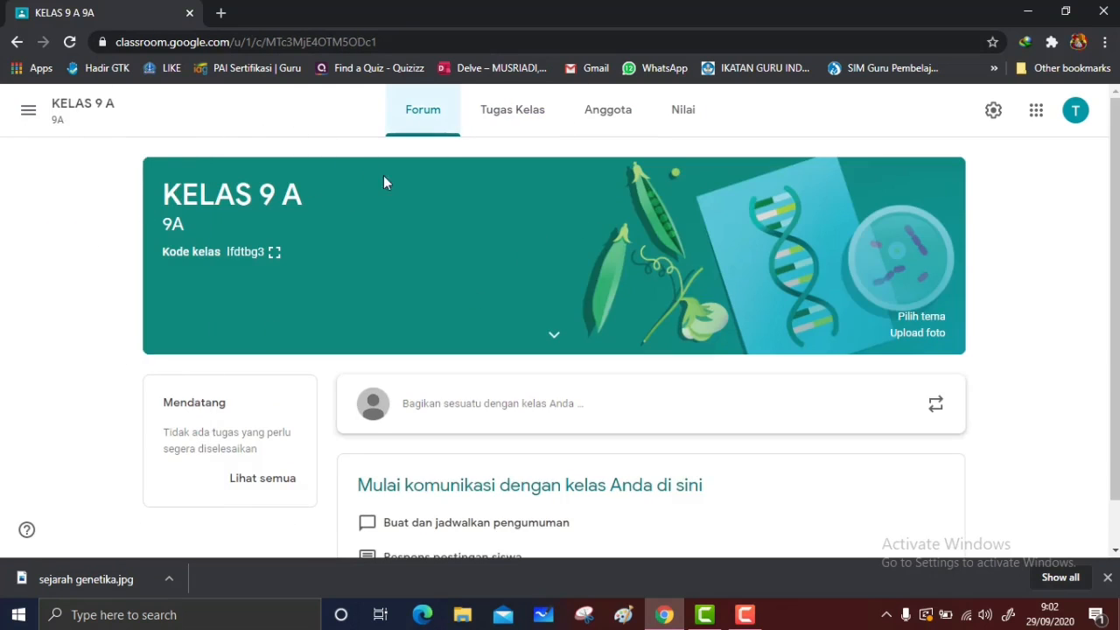
pyautogui.click(525, 115)
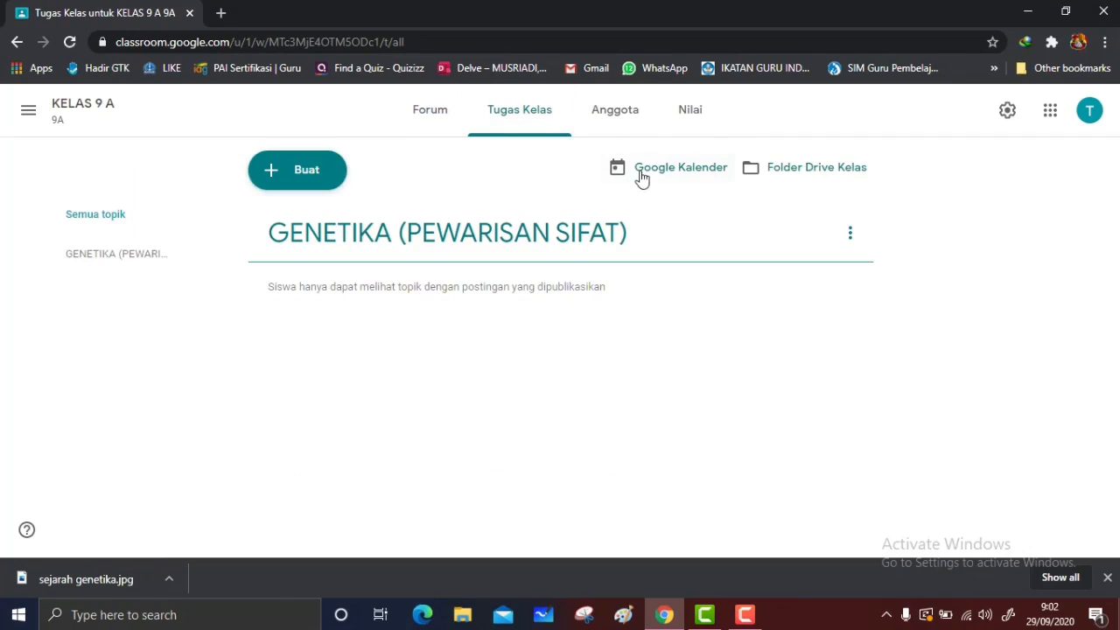
pyautogui.click(602, 123)
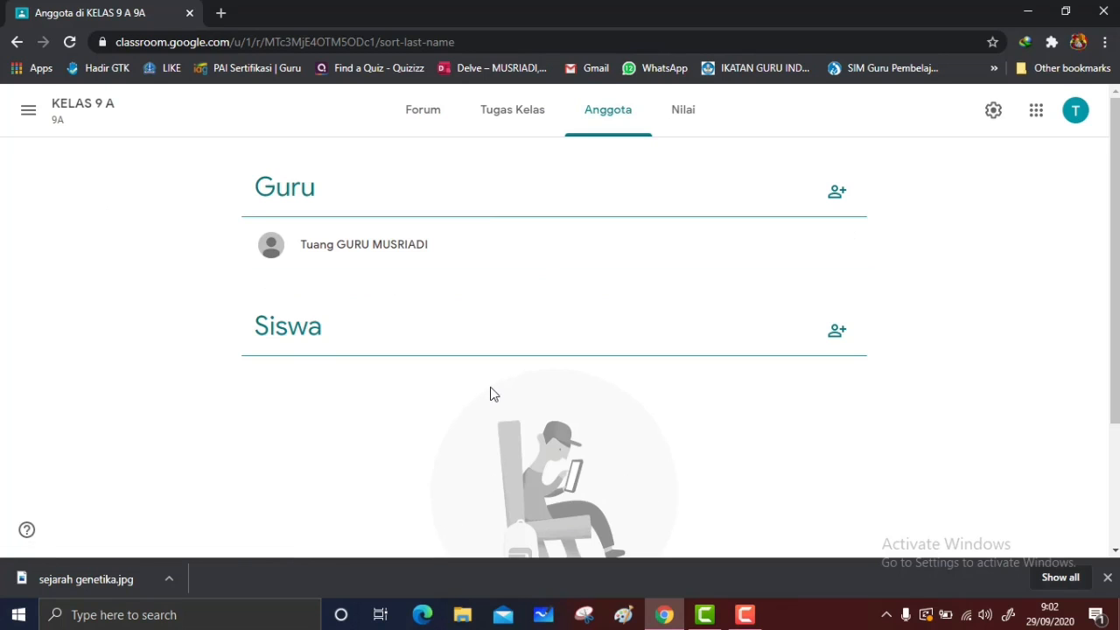
pyautogui.click(683, 112)
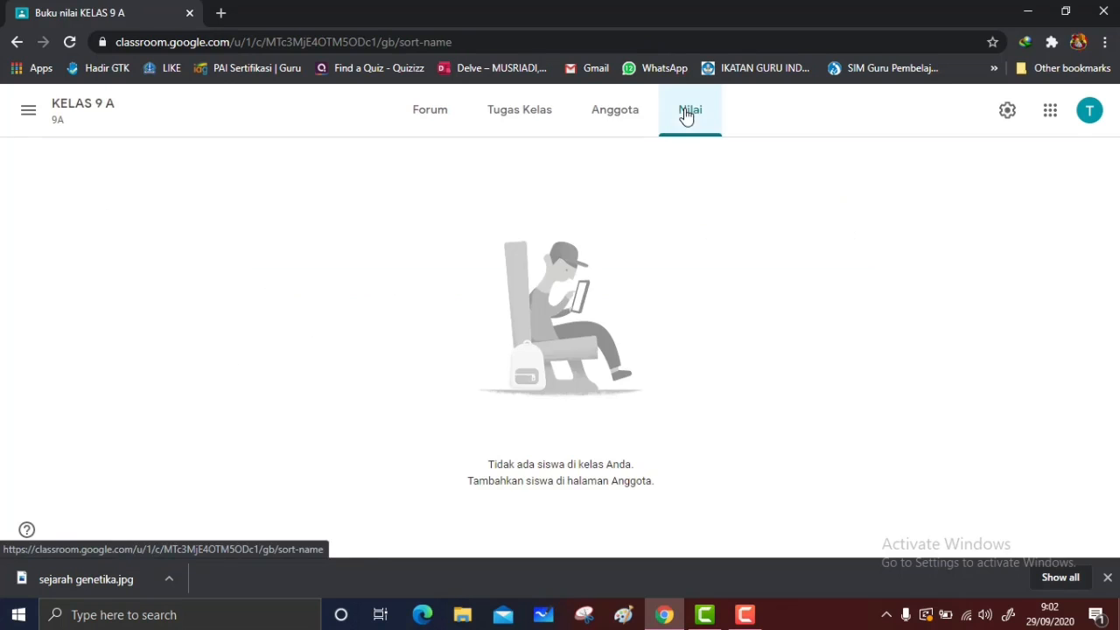
pyautogui.click(615, 113)
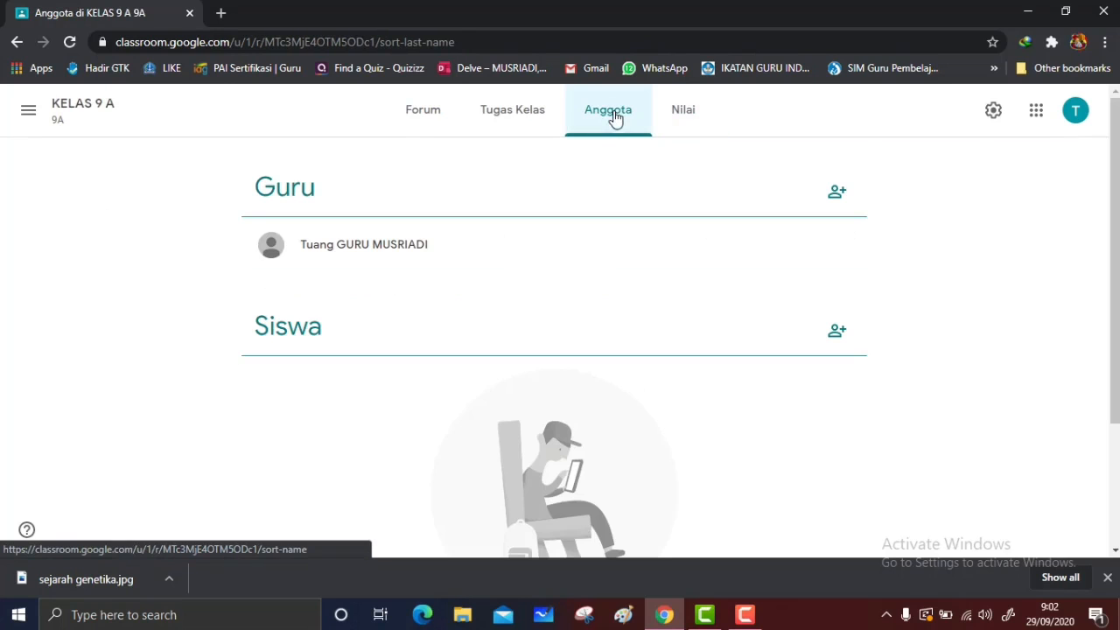
pyautogui.click(428, 116)
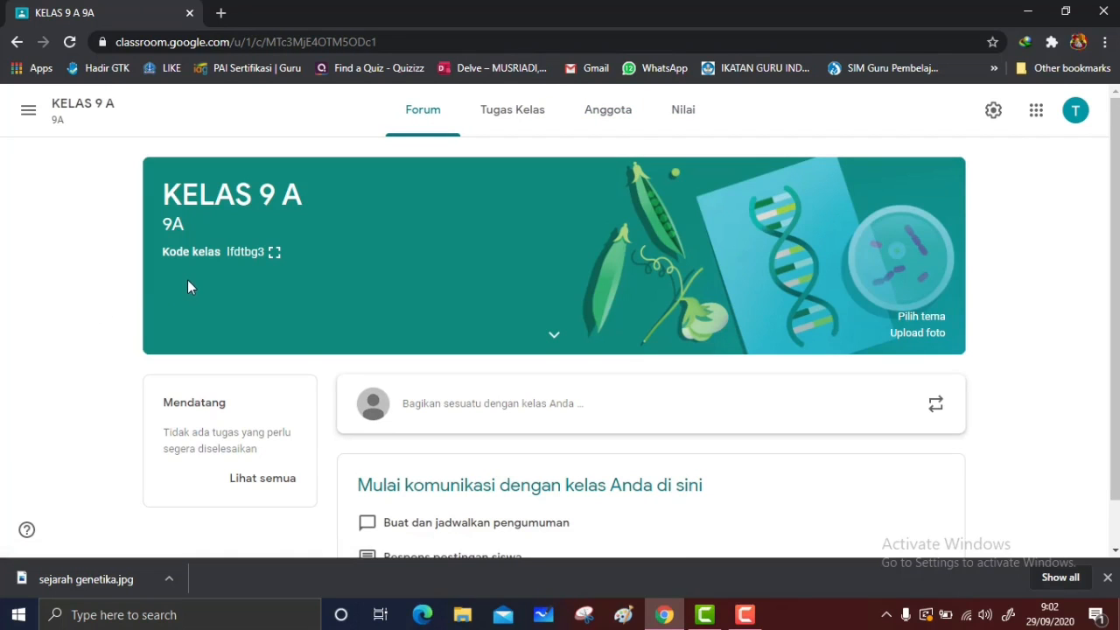